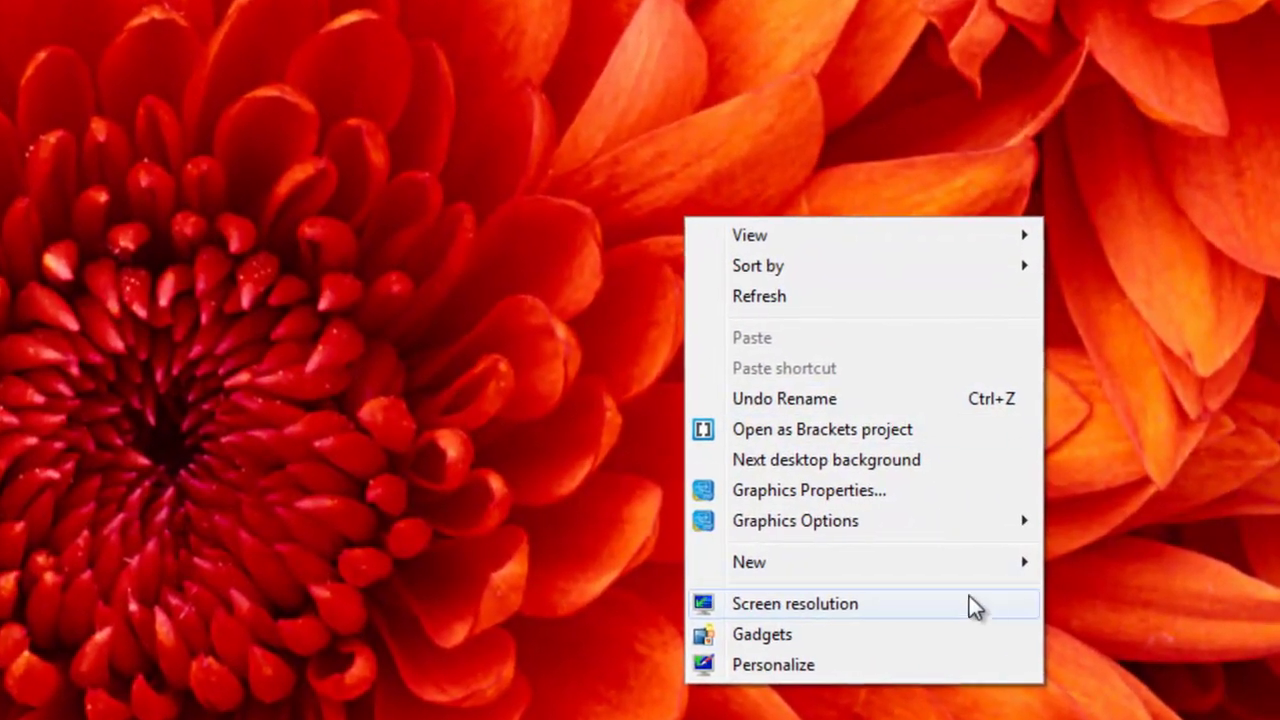
Create an empty 'elearn nepal' folder on the desktop and open it in its own window
{"action": "mouse_move", "coordinate": [968, 570]}
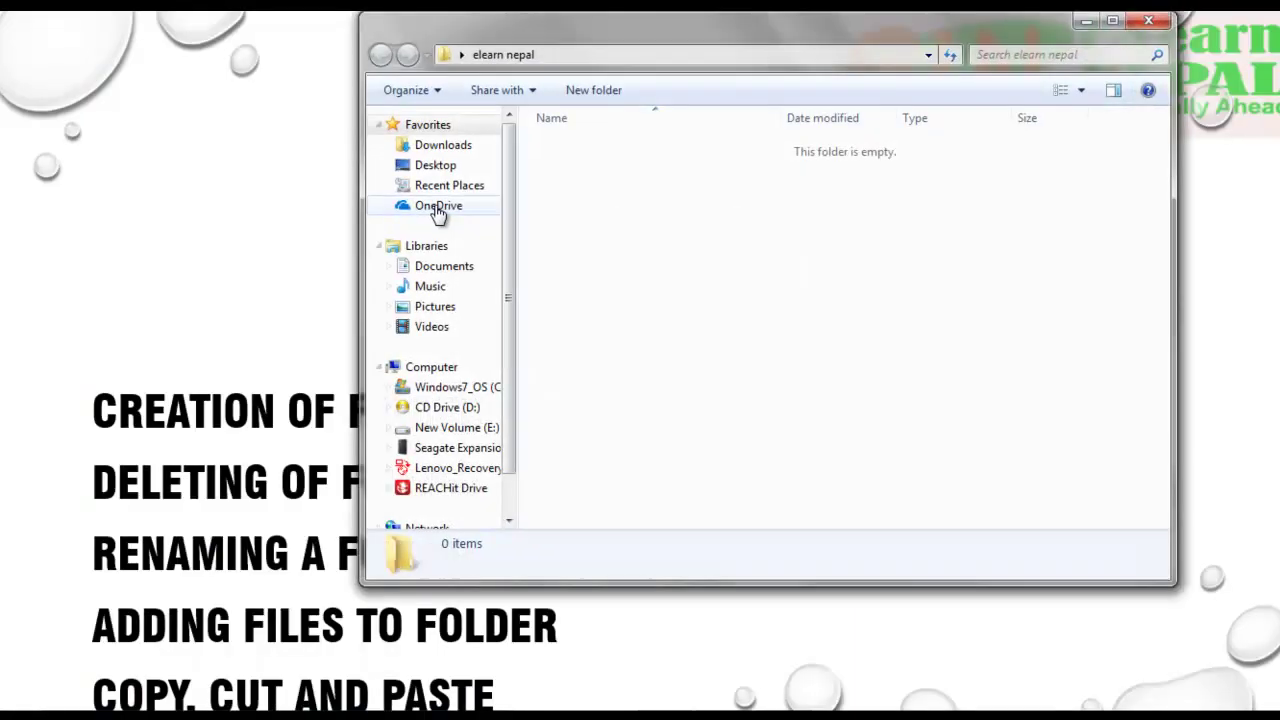
Create a new subfolder named 'elearn nepal' inside the elearn nepal folder
{"action": "right_click", "coordinate": [680, 249]}
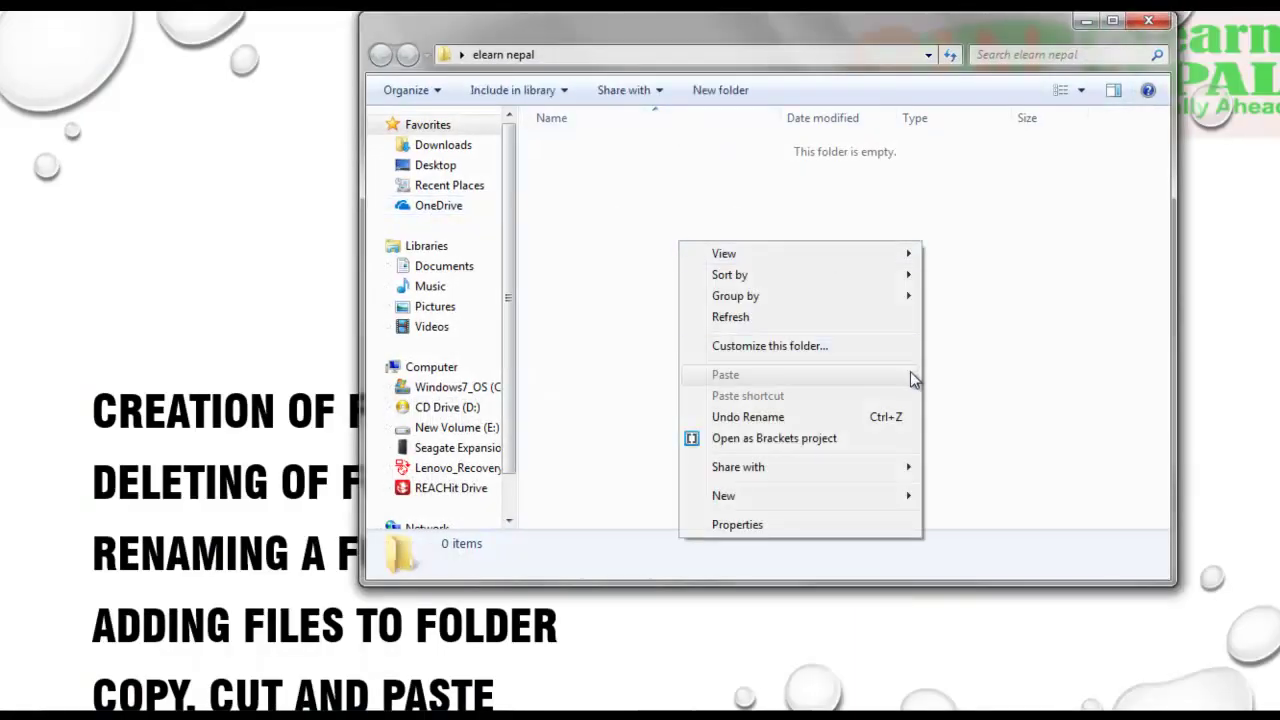
{"action": "left_click", "coordinate": [1147, 24]}
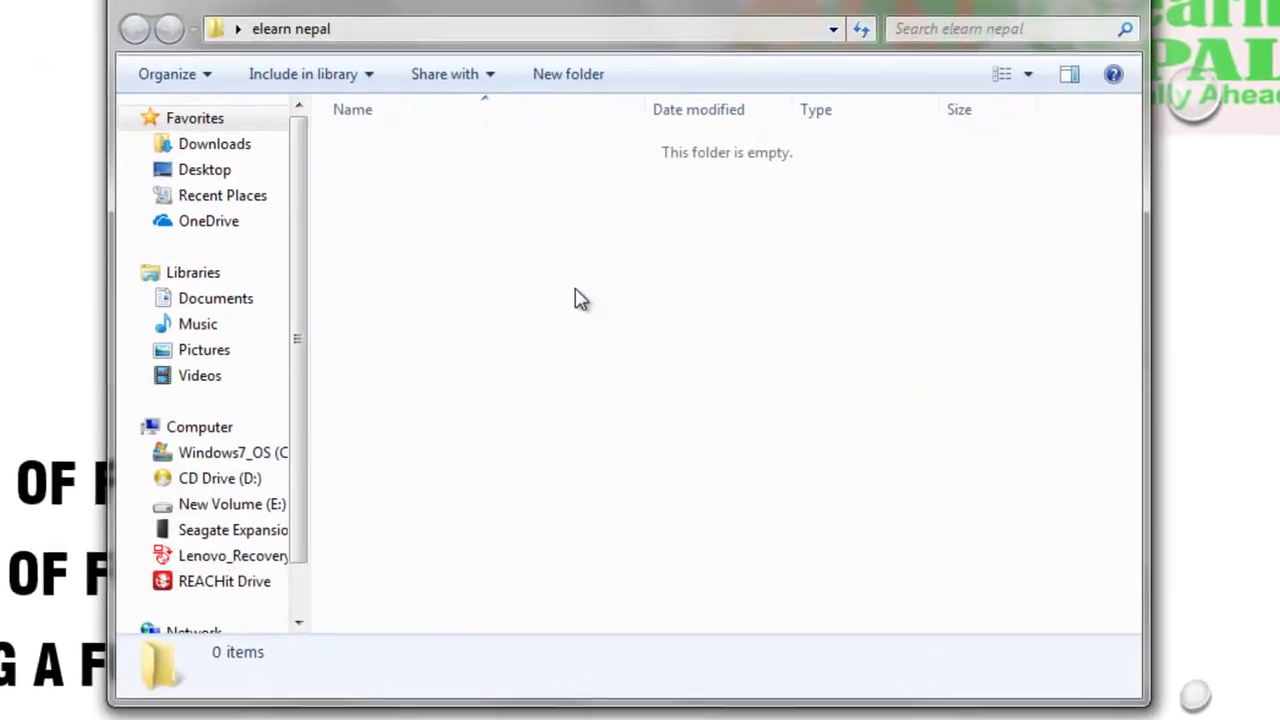
{"action": "right_click", "coordinate": [577, 280]}
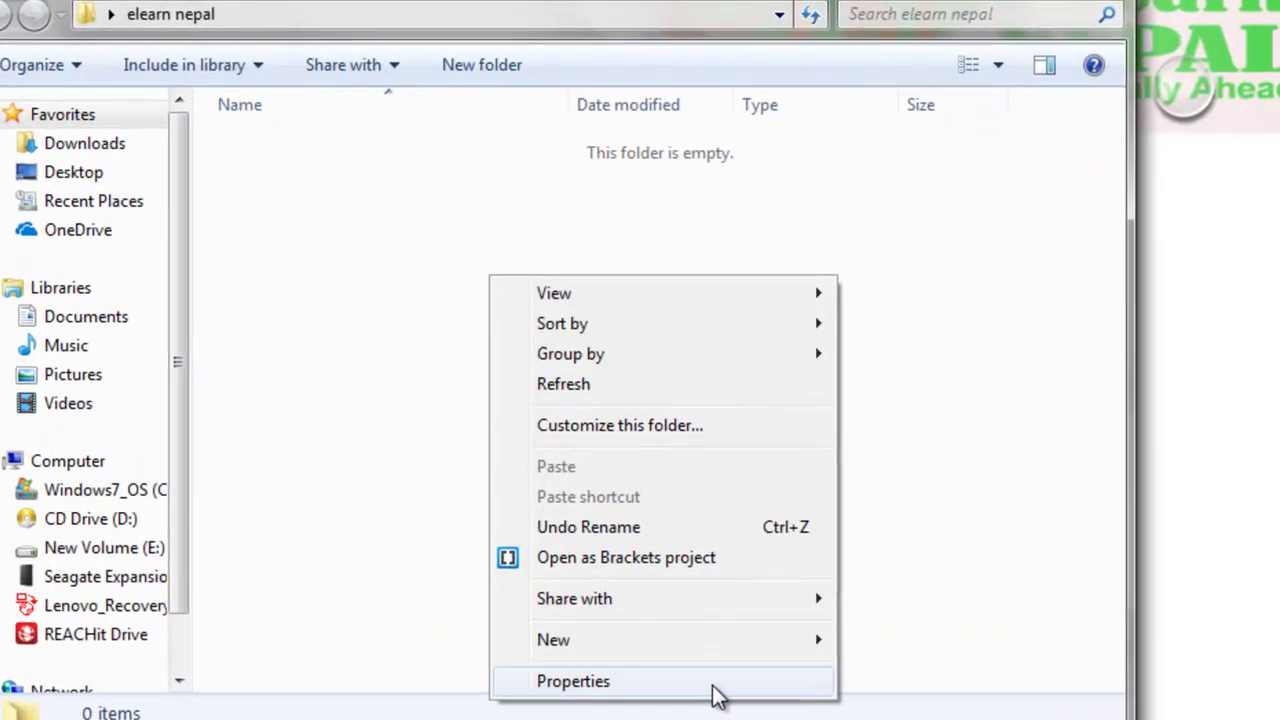
{"action": "mouse_move", "coordinate": [740, 631]}
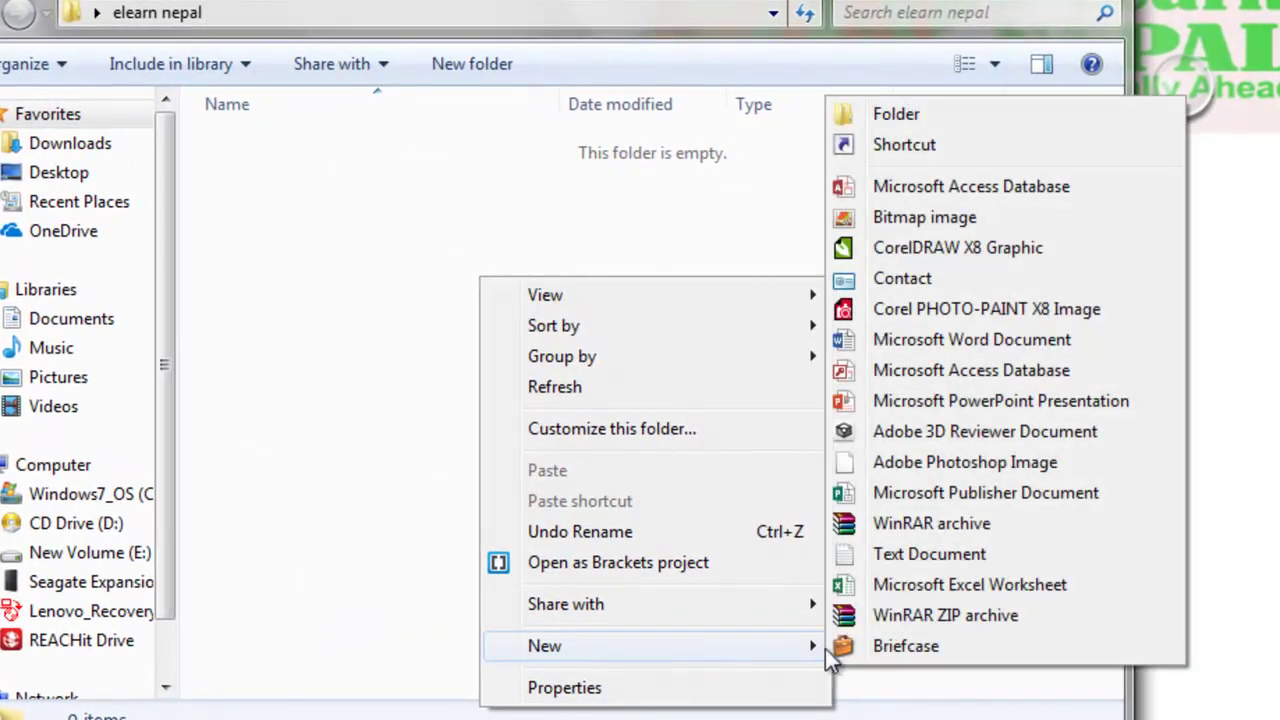
{"action": "left_click", "coordinate": [971, 118]}
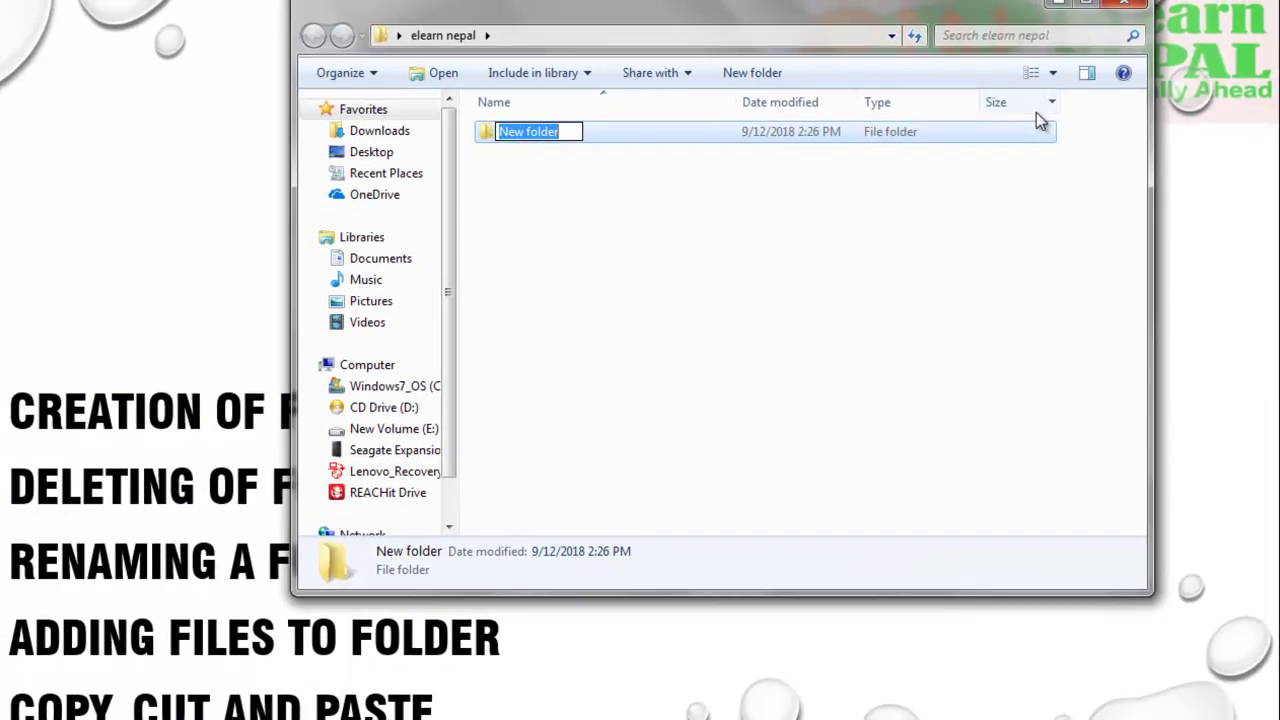
{"action": "type", "text": "el"}
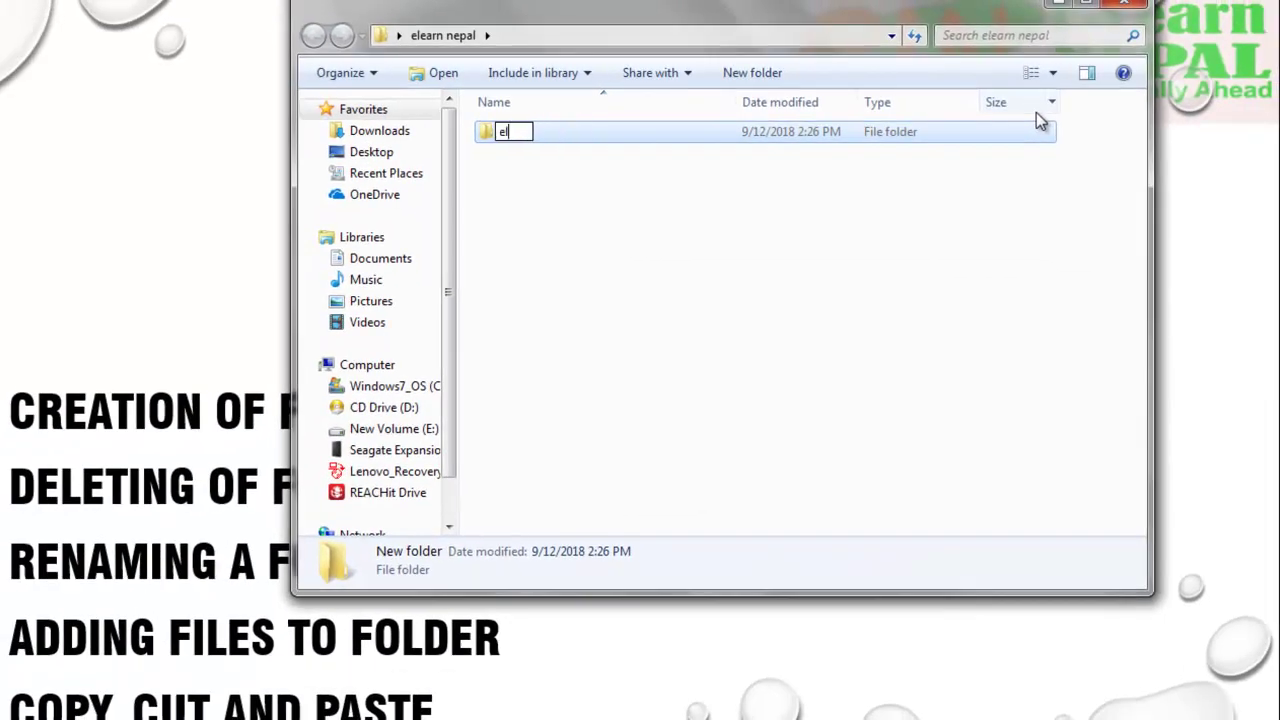
{"action": "type", "text": "earn nepal"}
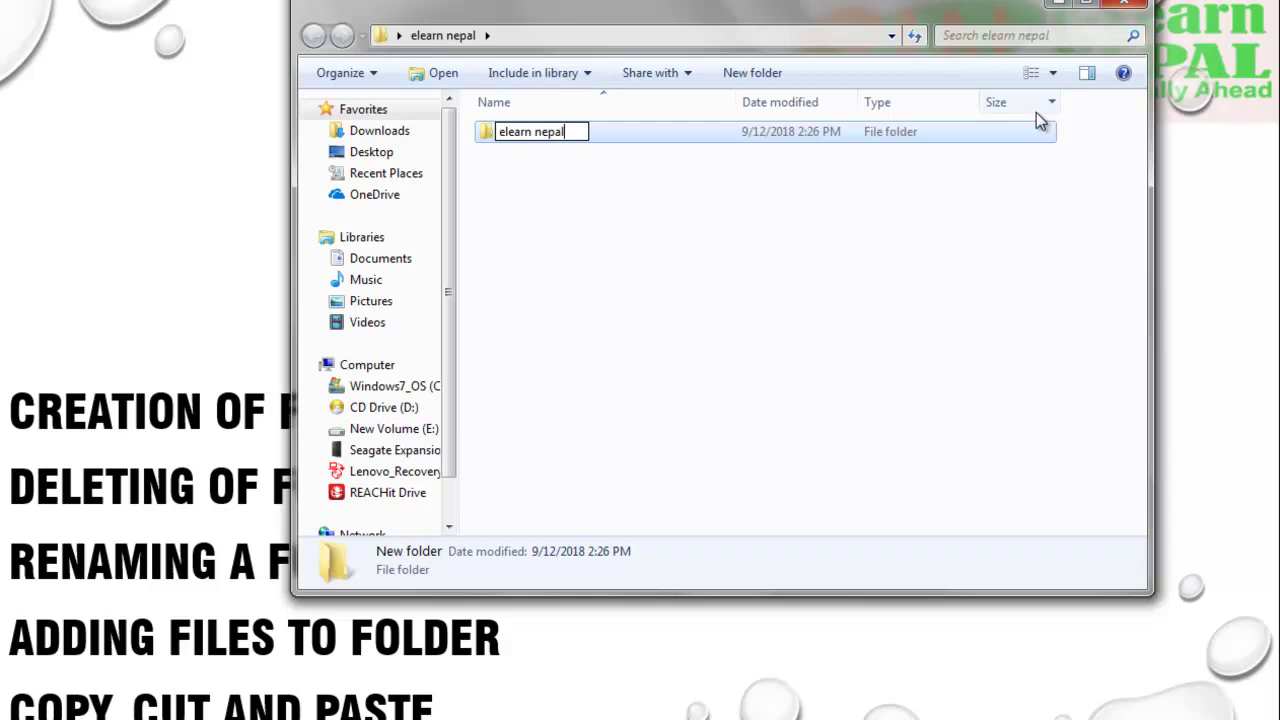
{"action": "key", "text": "Return"}
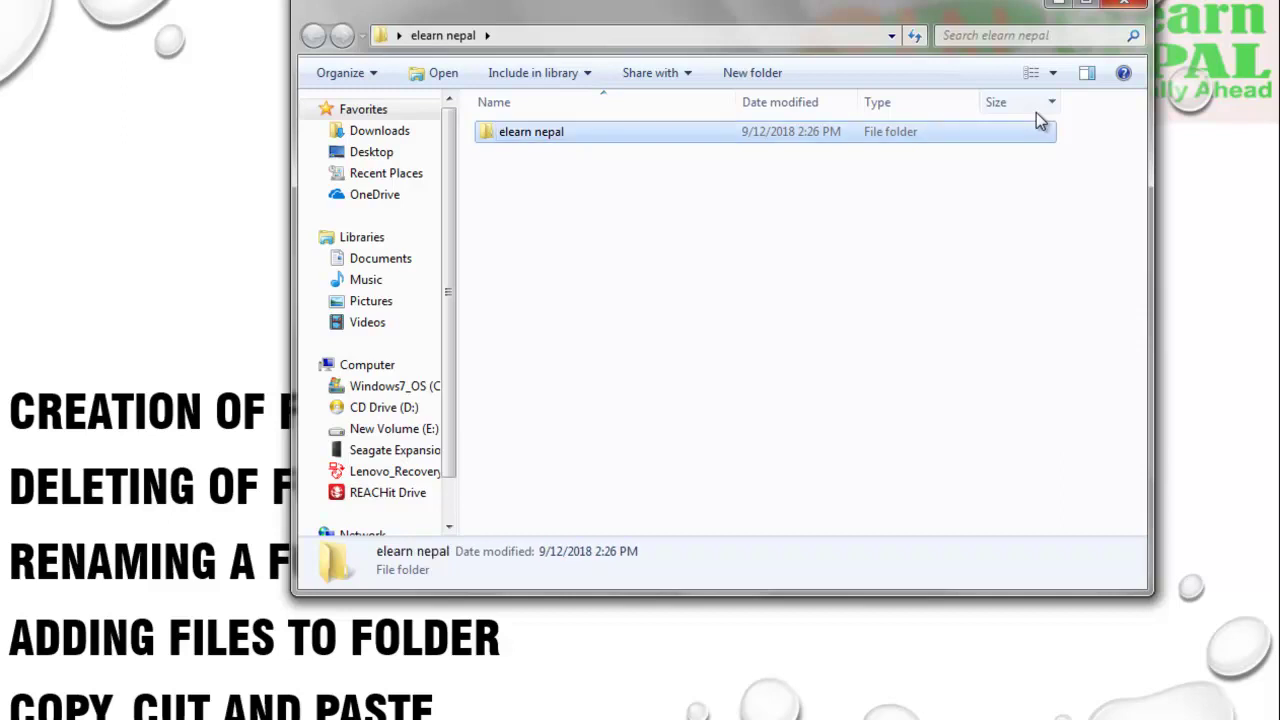
{"action": "left_click", "coordinate": [835, 248]}
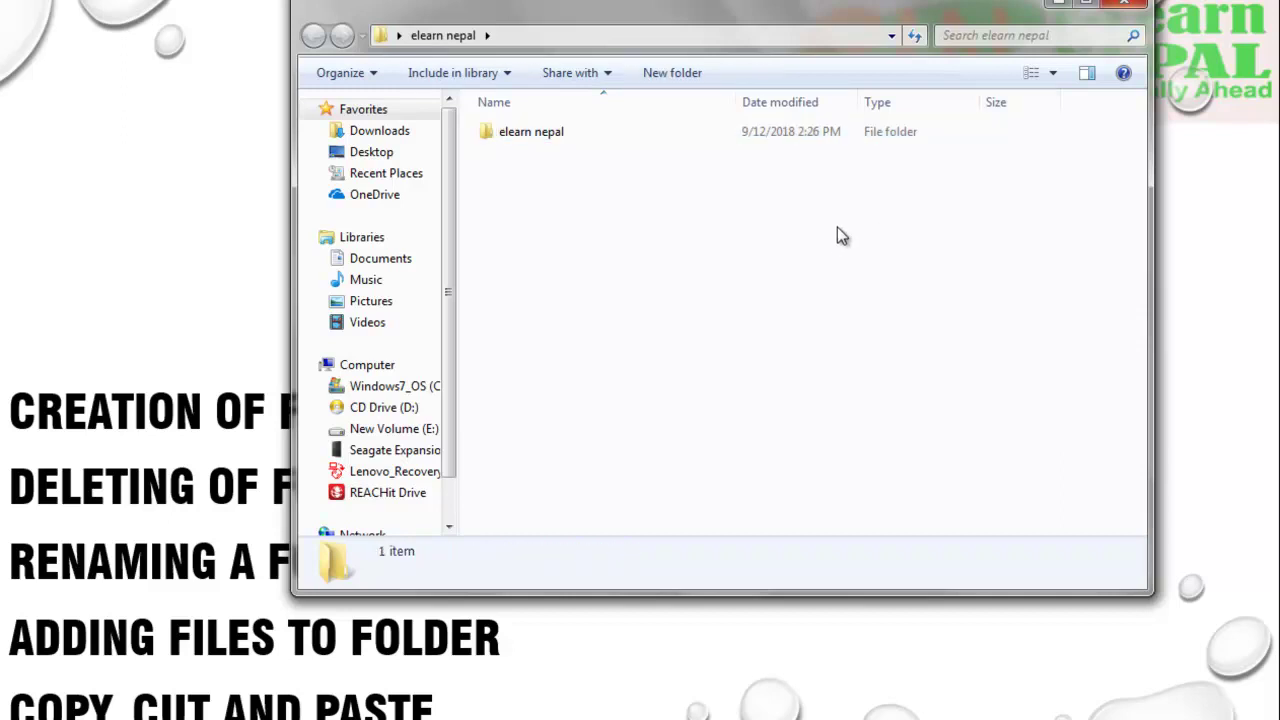
Delete the inner 'elearn nepal' subfolder to the Recycle Bin, confirming with Yes
{"action": "left_click", "coordinate": [563, 128]}
{"action": "right_click", "coordinate": [563, 128]}
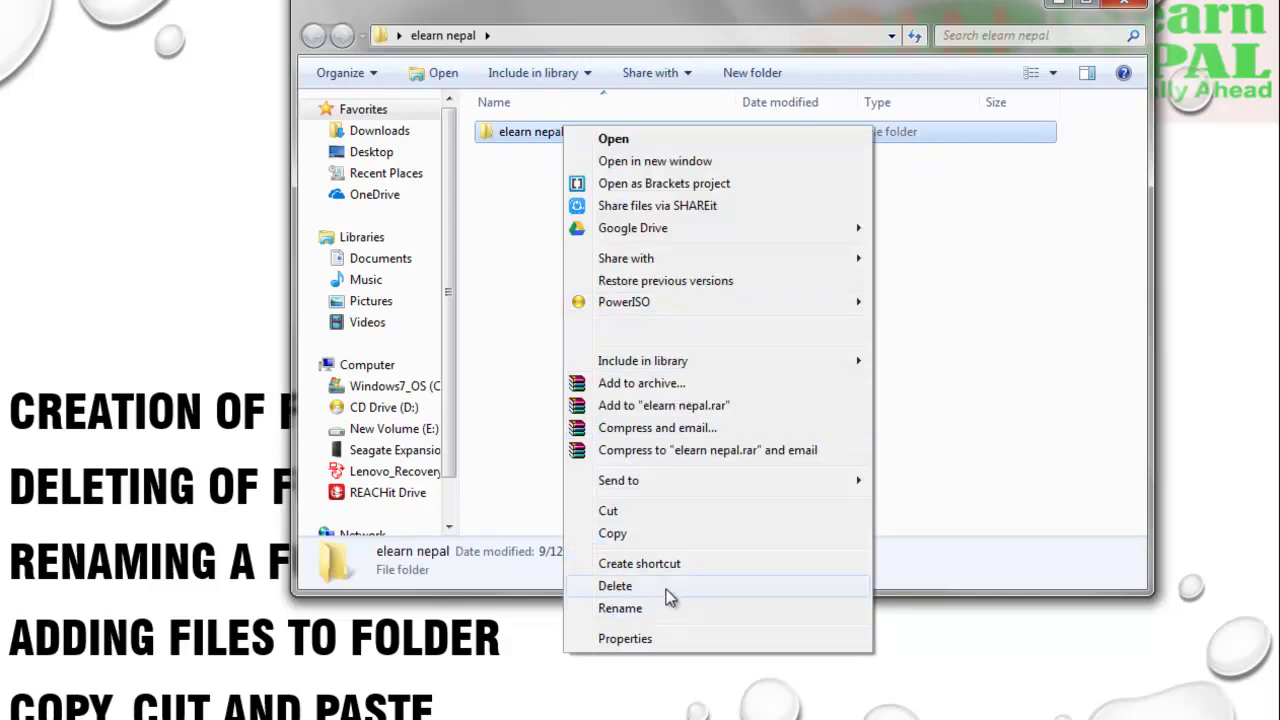
{"action": "left_click", "coordinate": [615, 586]}
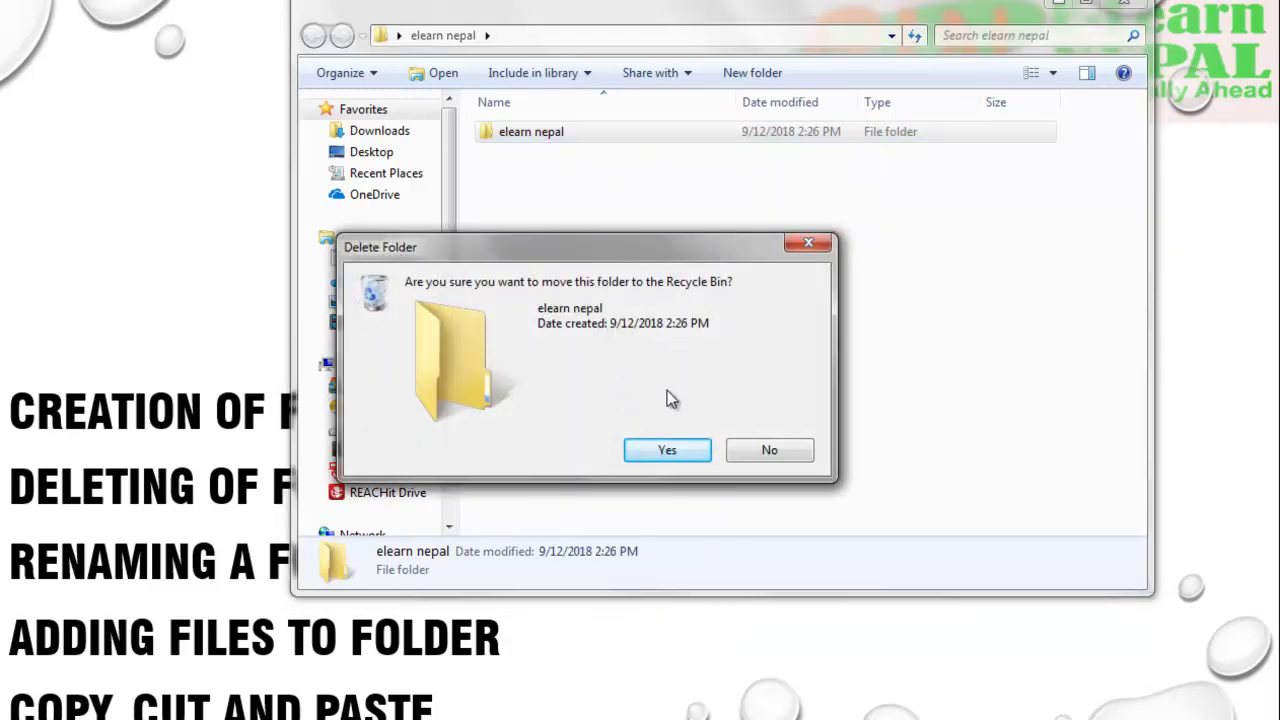
{"action": "left_click", "coordinate": [667, 452]}
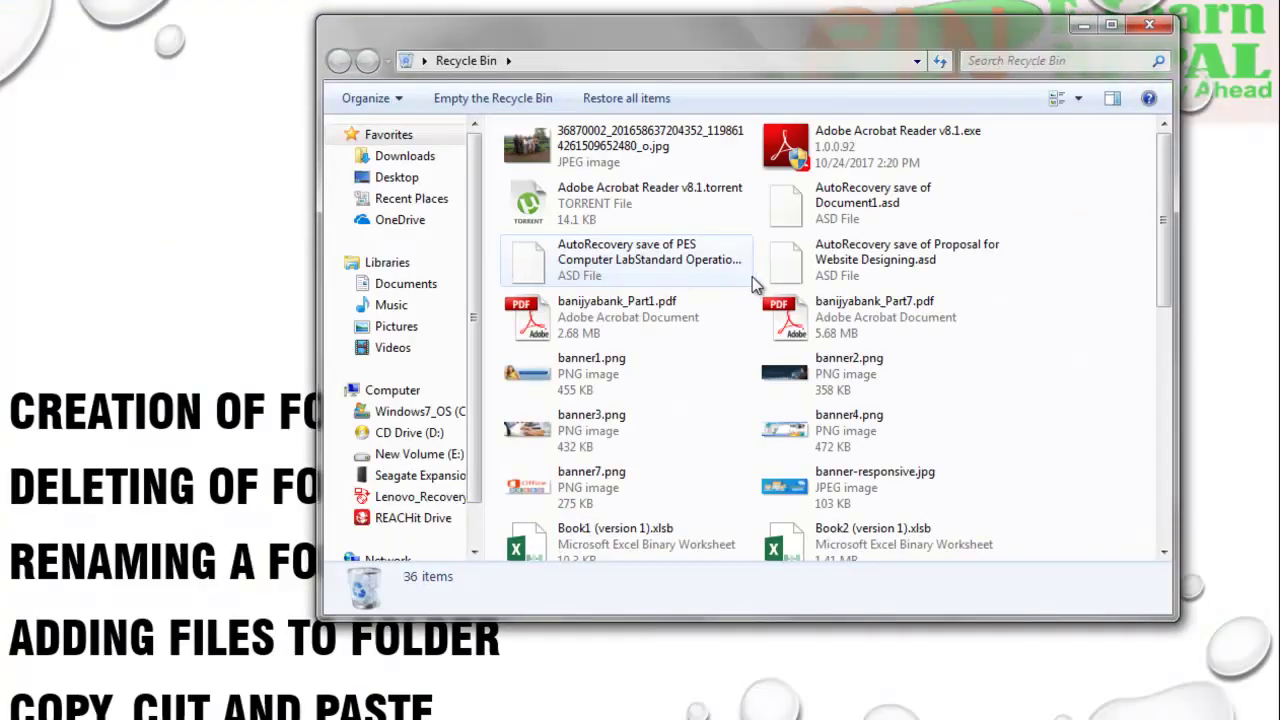
Restore the deleted 'elearn nepal' folder from the Recycle Bin and close the bin
{"action": "scroll", "coordinate": [757, 277], "scroll_direction": "down", "scroll_amount": 5}
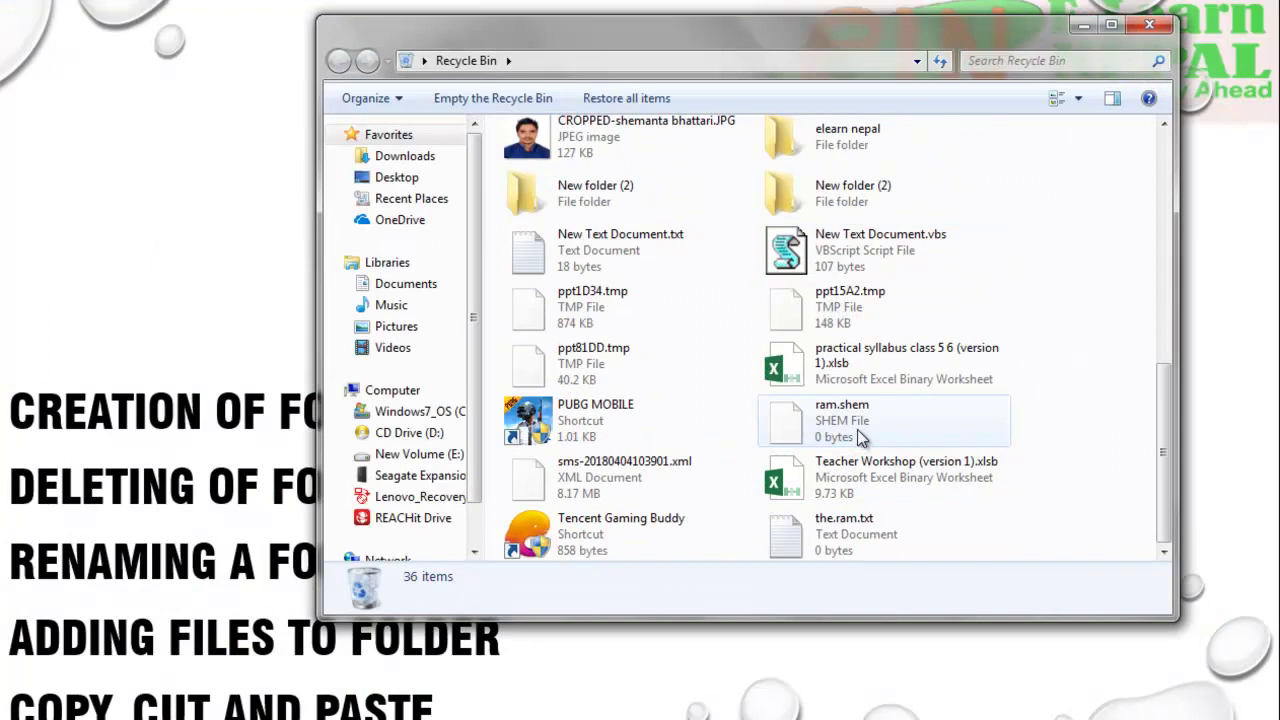
{"action": "left_click", "coordinate": [853, 134]}
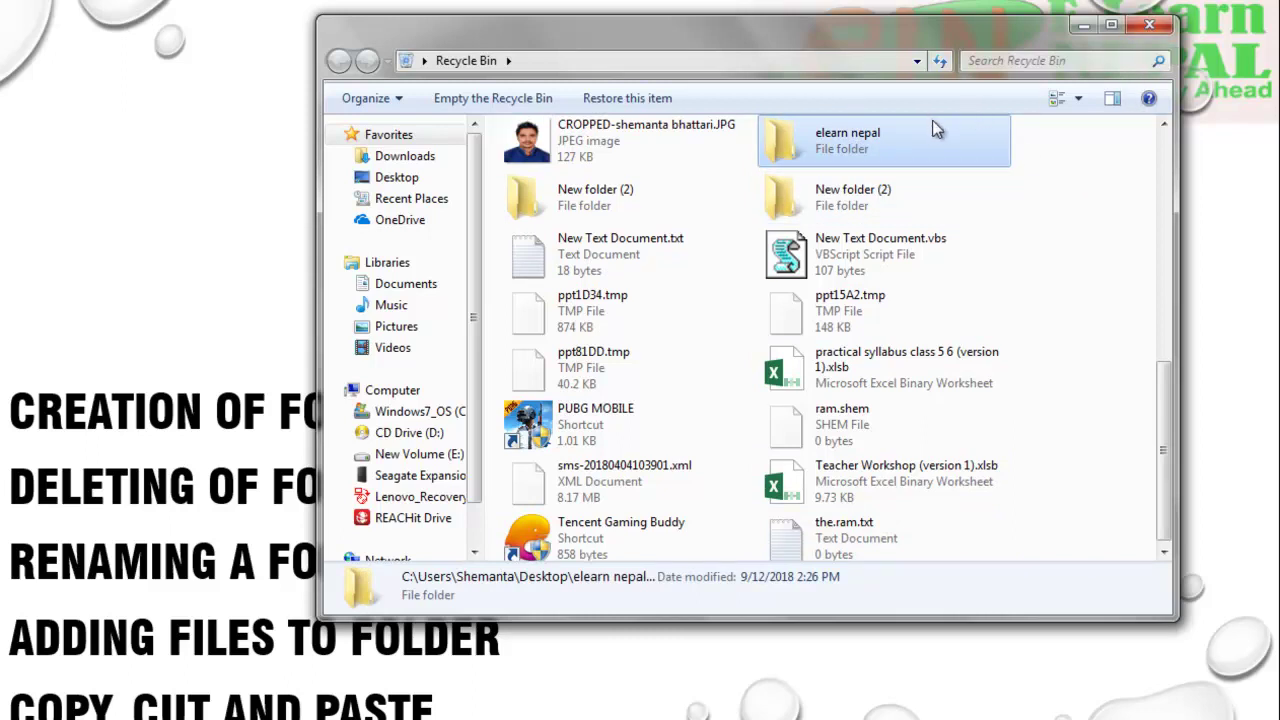
{"action": "right_click", "coordinate": [840, 140]}
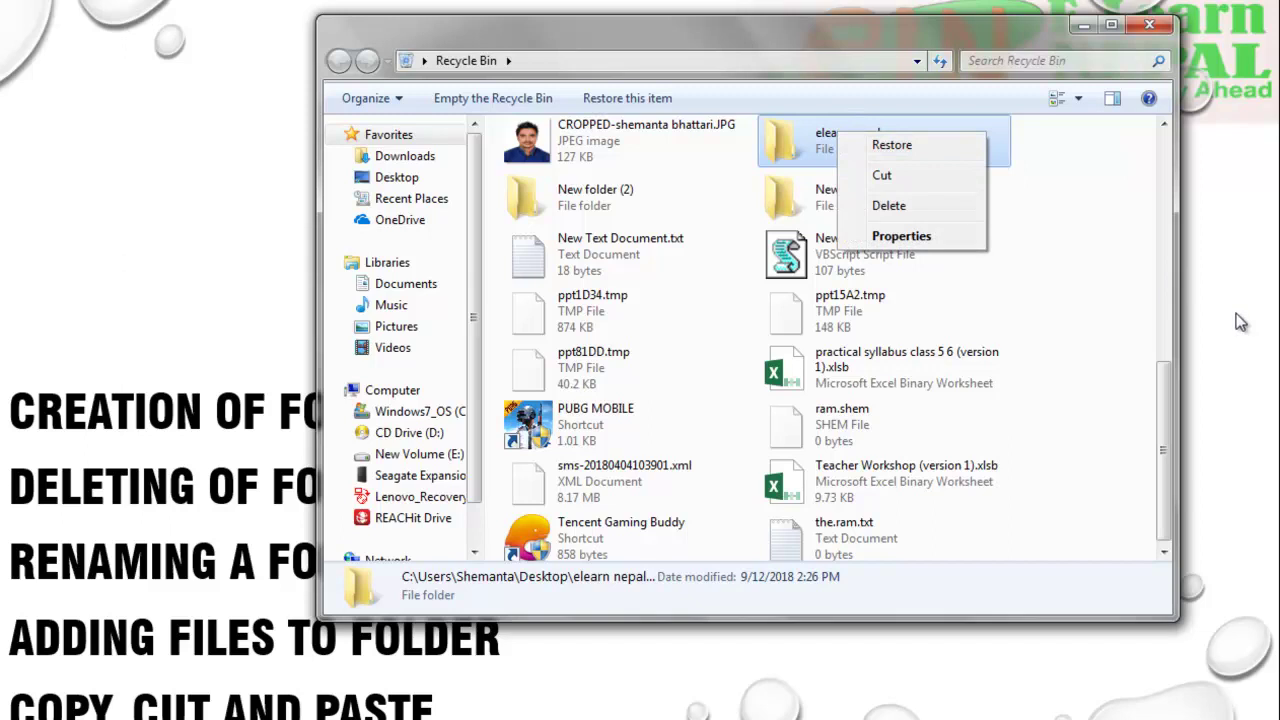
{"action": "left_click", "coordinate": [1051, 236]}
{"action": "left_click", "coordinate": [953, 150]}
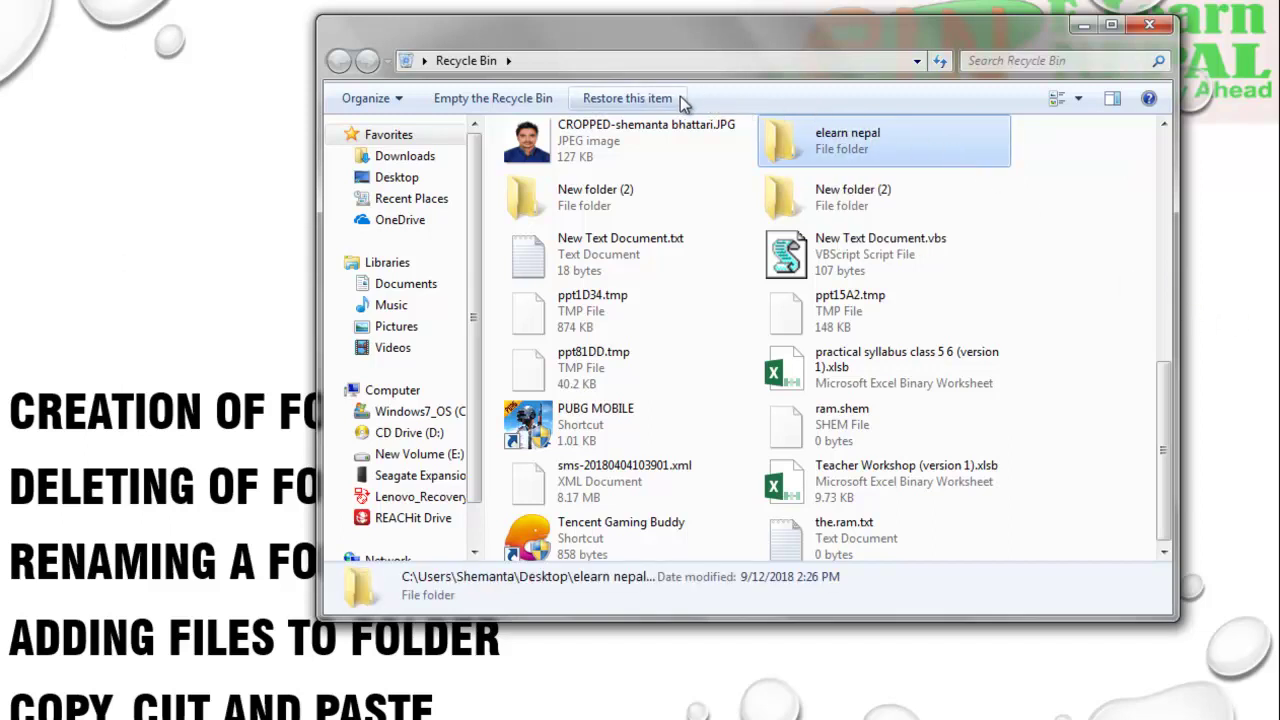
{"action": "left_click", "coordinate": [623, 92]}
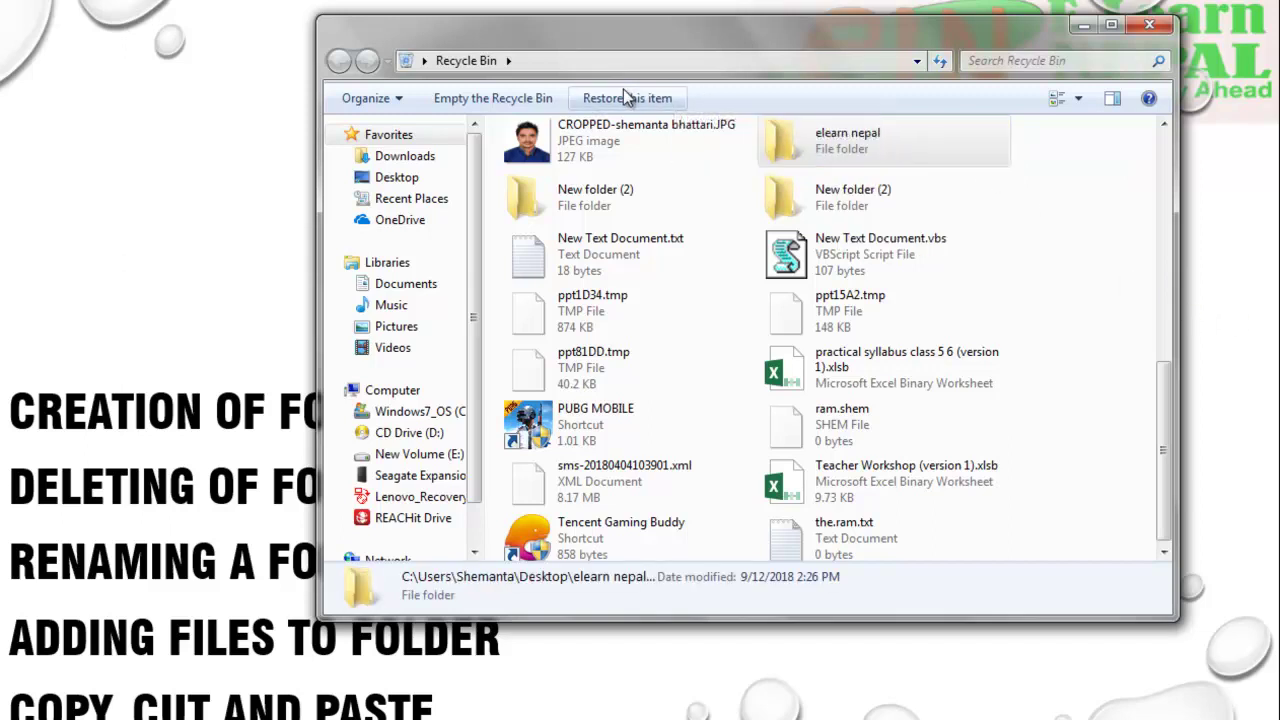
{"action": "left_click", "coordinate": [1150, 27]}
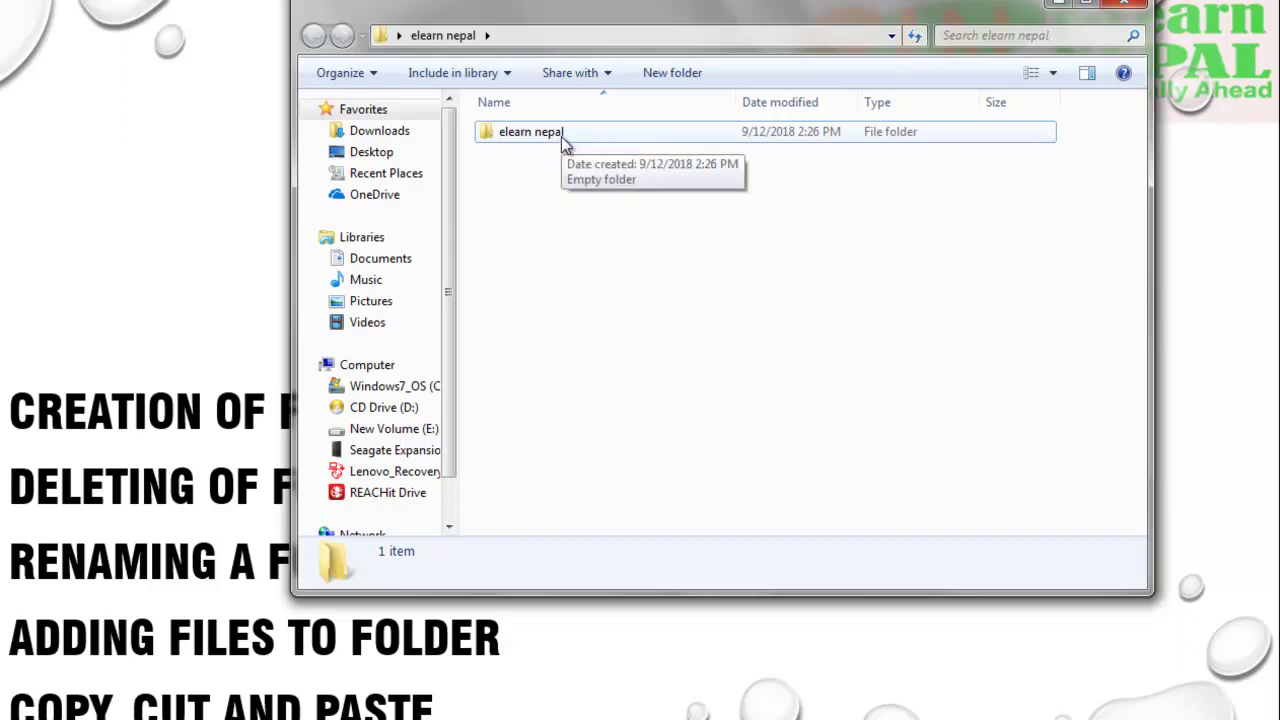
Check the restored subfolder by opening it, returning to the parent, and reselecting it
{"action": "double_click", "coordinate": [561, 137]}
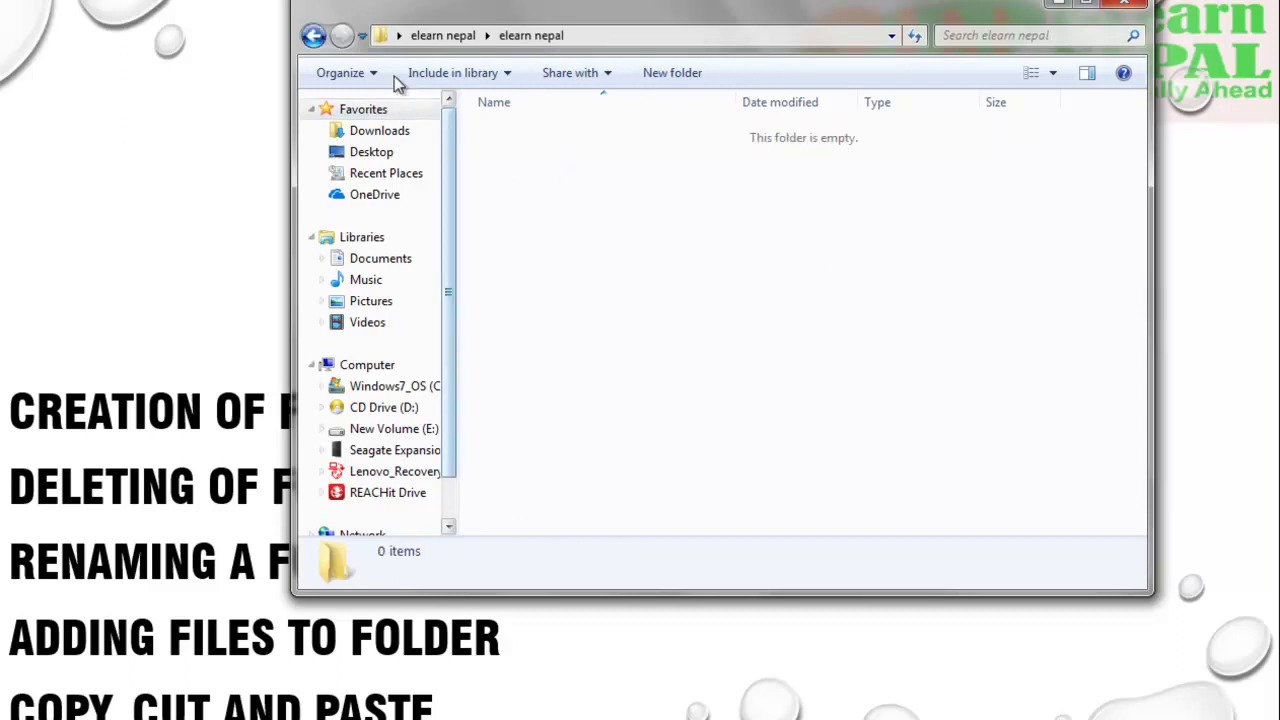
{"action": "left_click", "coordinate": [312, 37]}
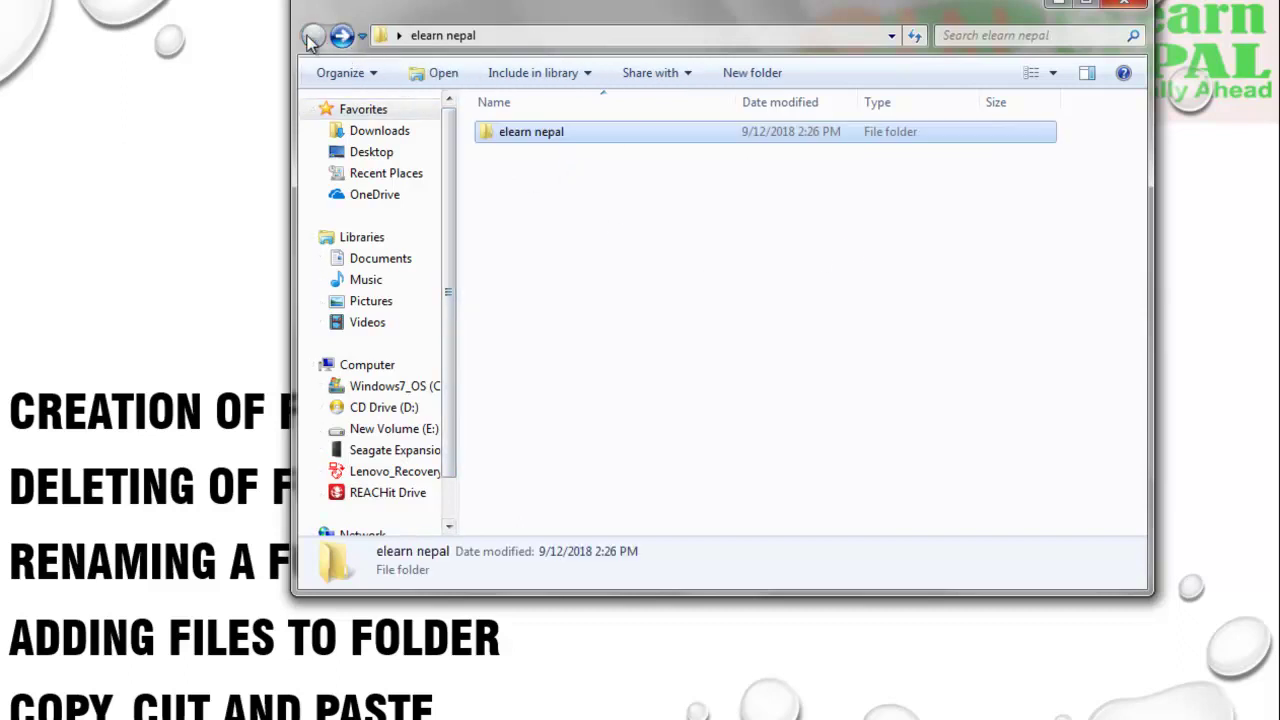
{"action": "left_click", "coordinate": [639, 298]}
{"action": "left_click", "coordinate": [555, 133]}
Rename the subfolder from 'elearn nepal' to 'elearn' by erasing 'nepal' from the name
{"action": "right_click", "coordinate": [557, 136]}
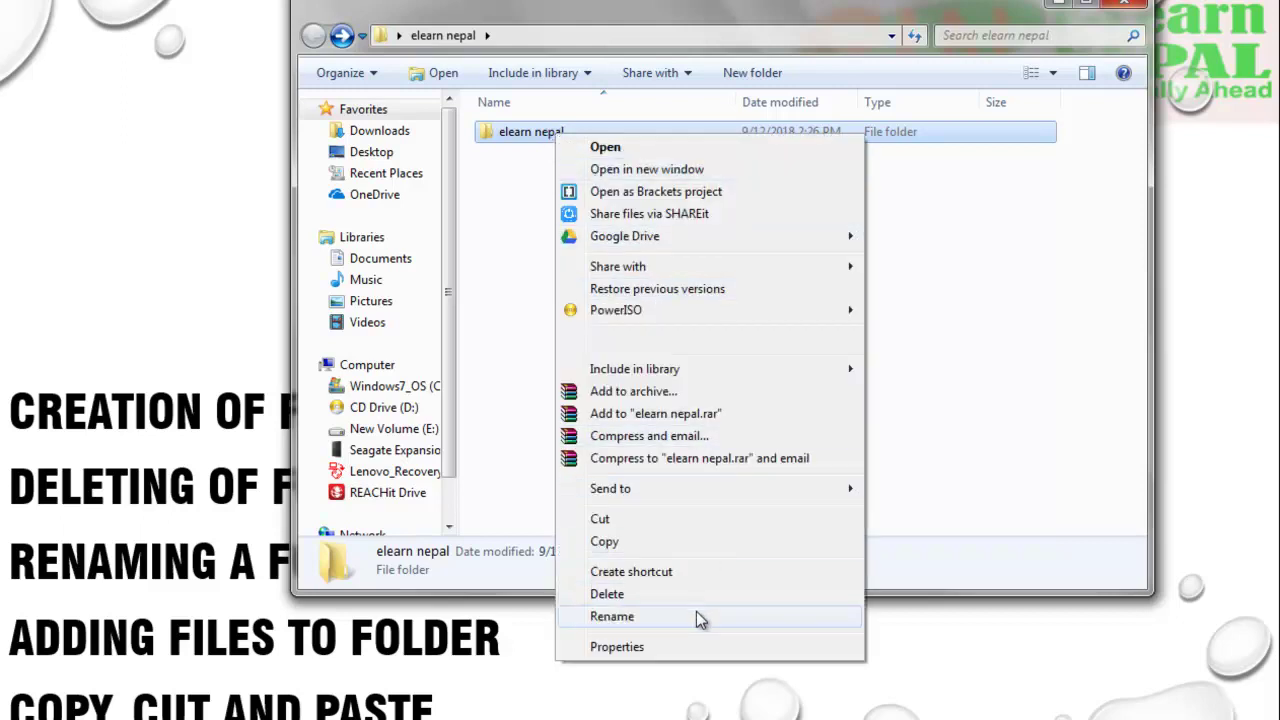
{"action": "left_click", "coordinate": [612, 616]}
{"action": "key", "text": "End"}
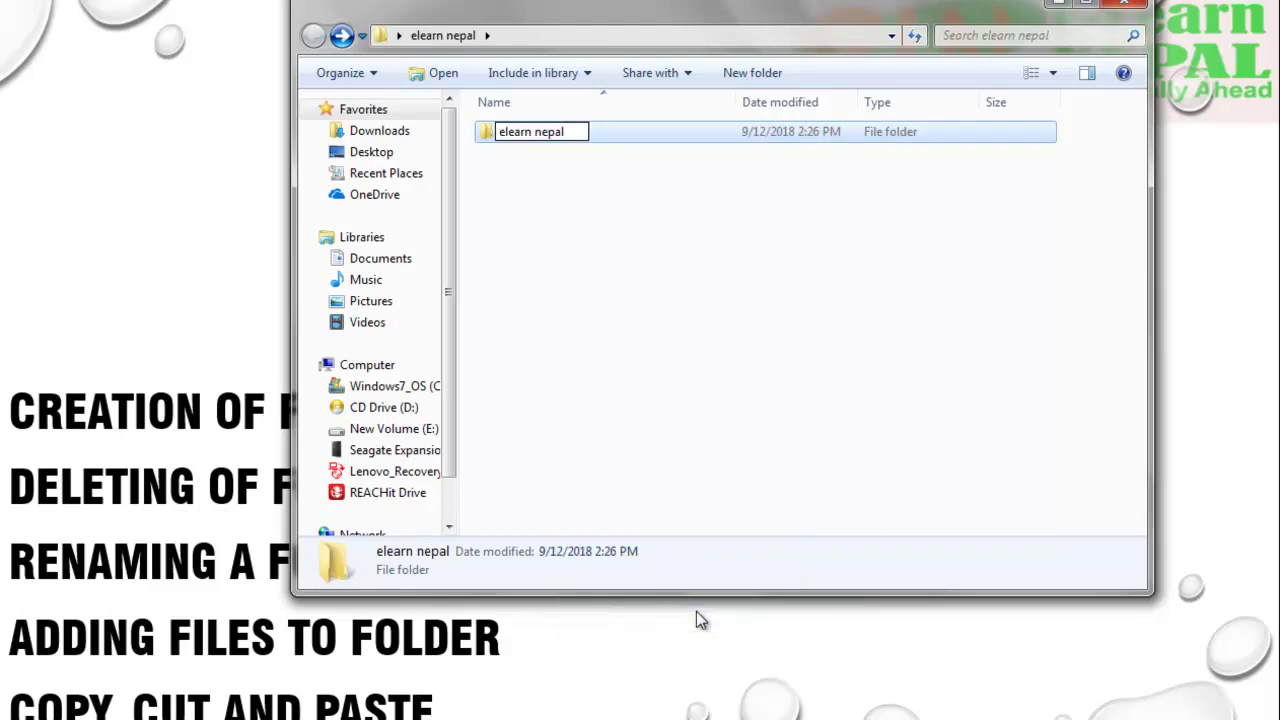
{"action": "key", "text": "BackSpace"}
{"action": "key", "text": "BackSpace"}
{"action": "key", "text": "BackSpace"}
{"action": "key", "text": "BackSpace"}
{"action": "key", "text": "BackSpace"}
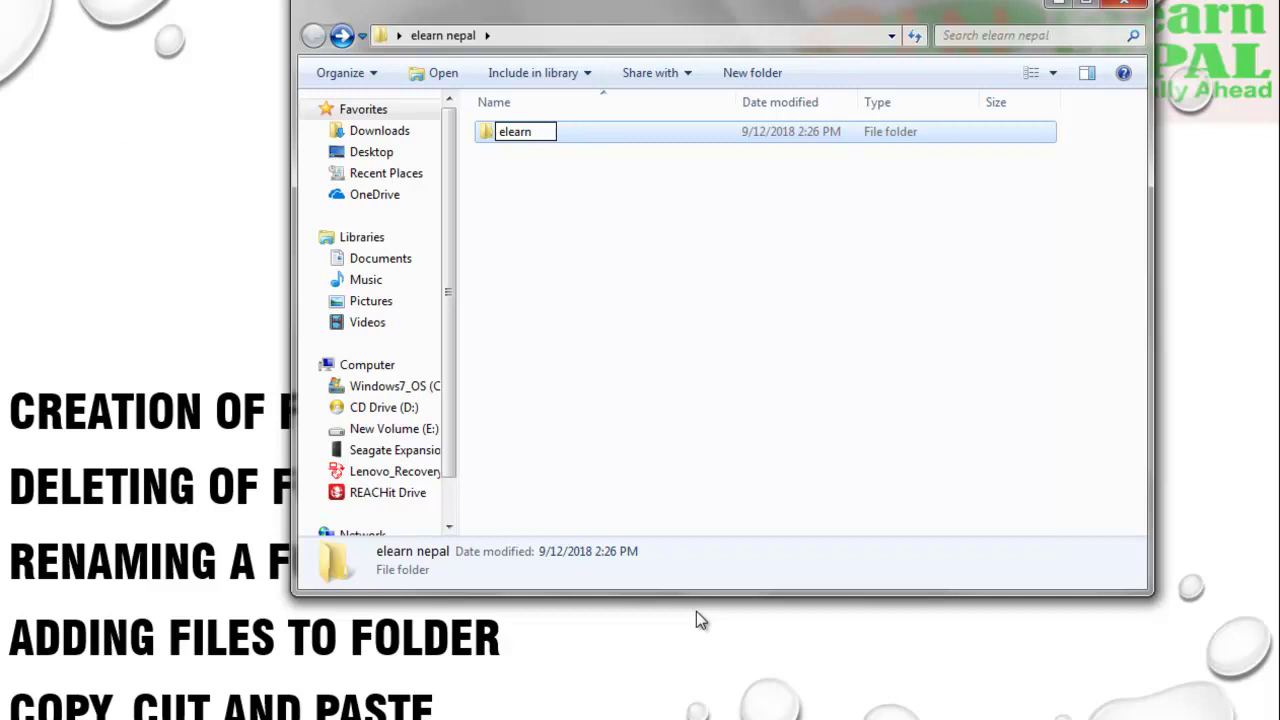
{"action": "key", "text": "Return"}
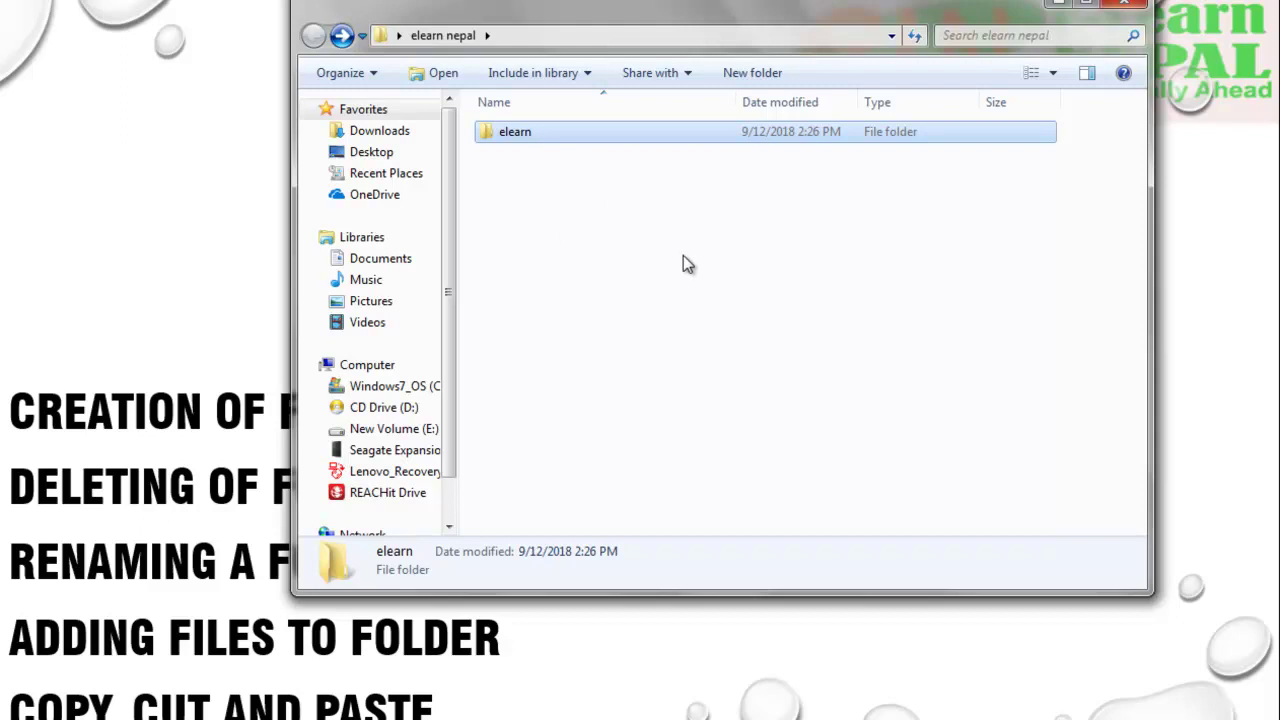
{"action": "left_click", "coordinate": [529, 139]}
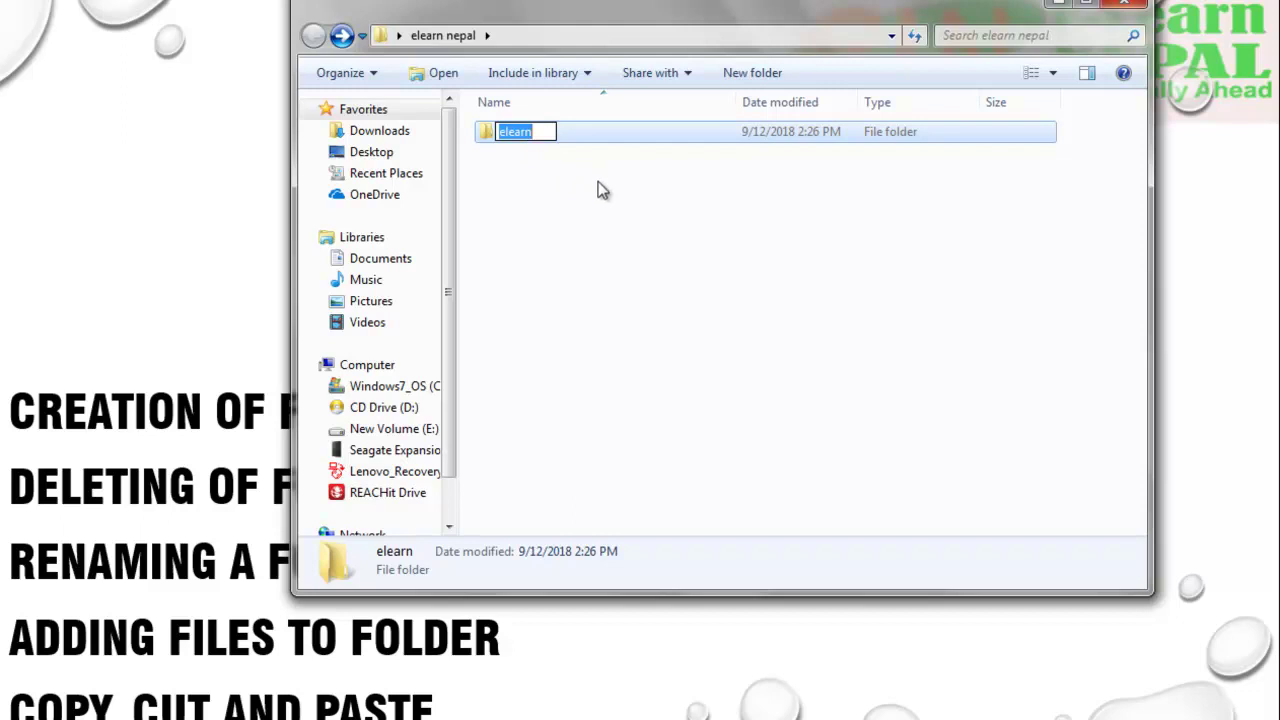
{"action": "left_click", "coordinate": [677, 257]}
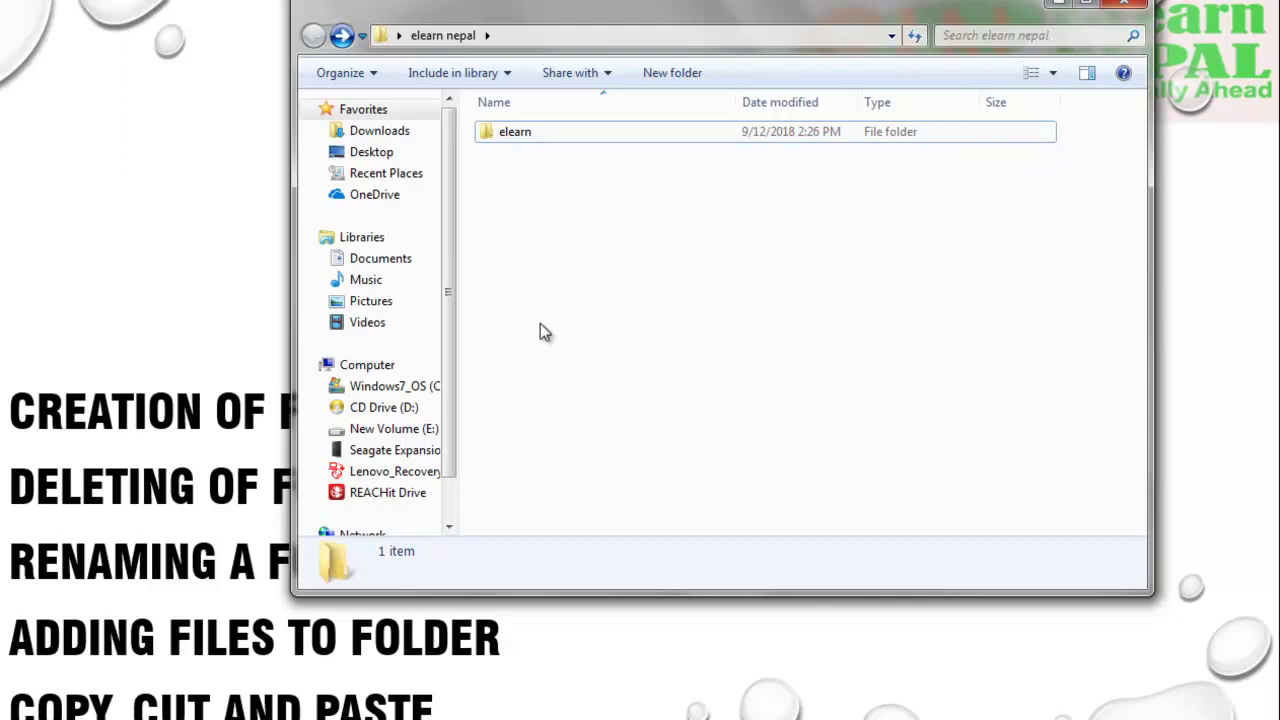
Minimize Explorer and cut the desktop's 'New folder' so it can be moved
{"action": "left_click", "coordinate": [1067, 5]}
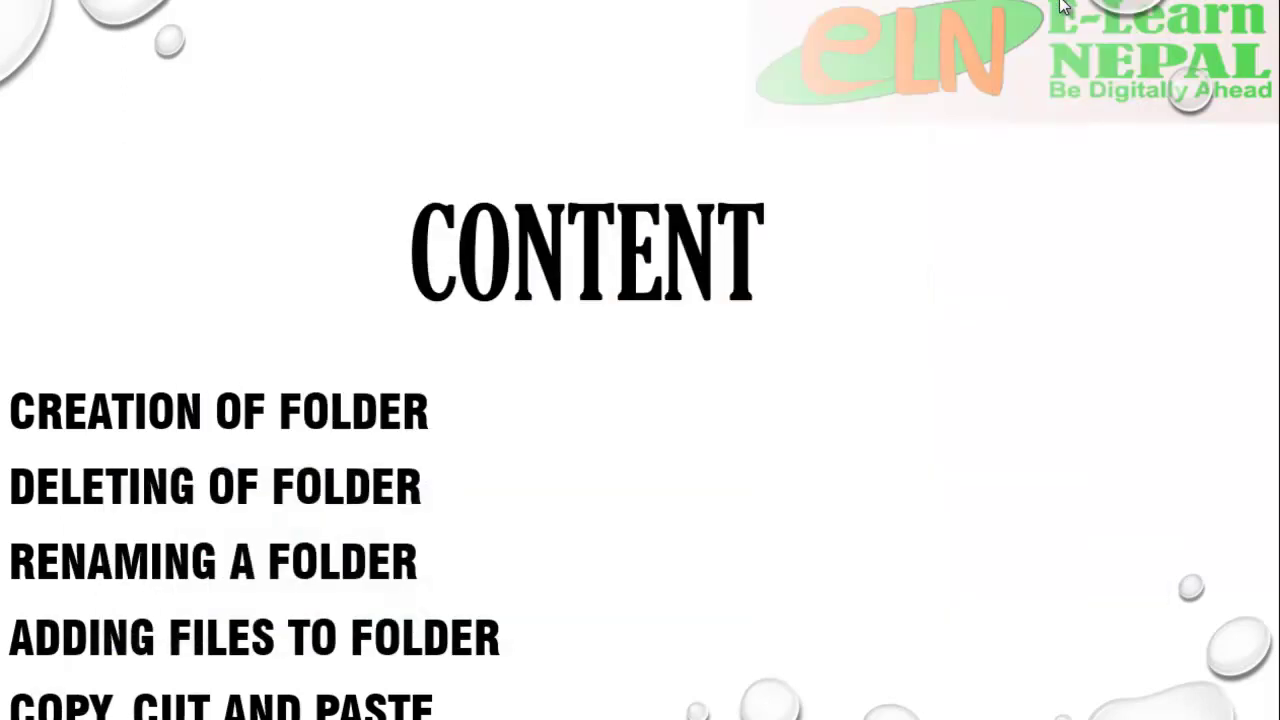
{"action": "left_click", "coordinate": [1063, 5]}
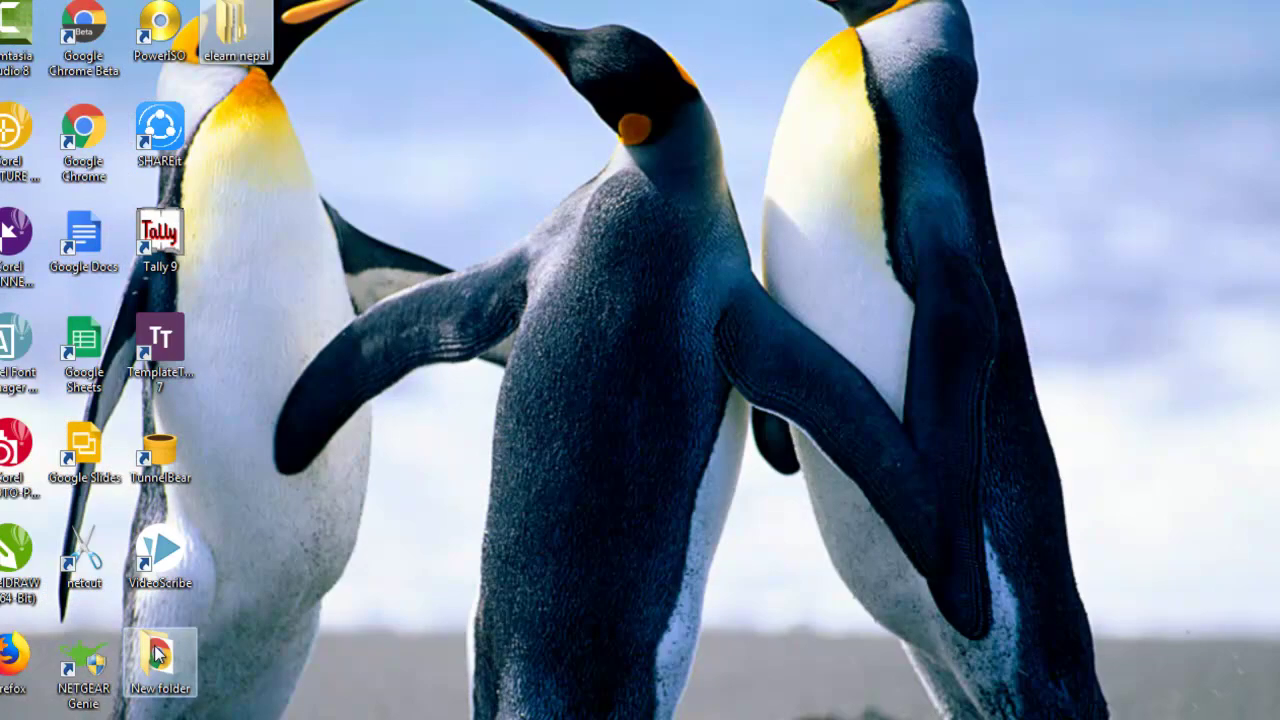
{"action": "left_click", "coordinate": [155, 652]}
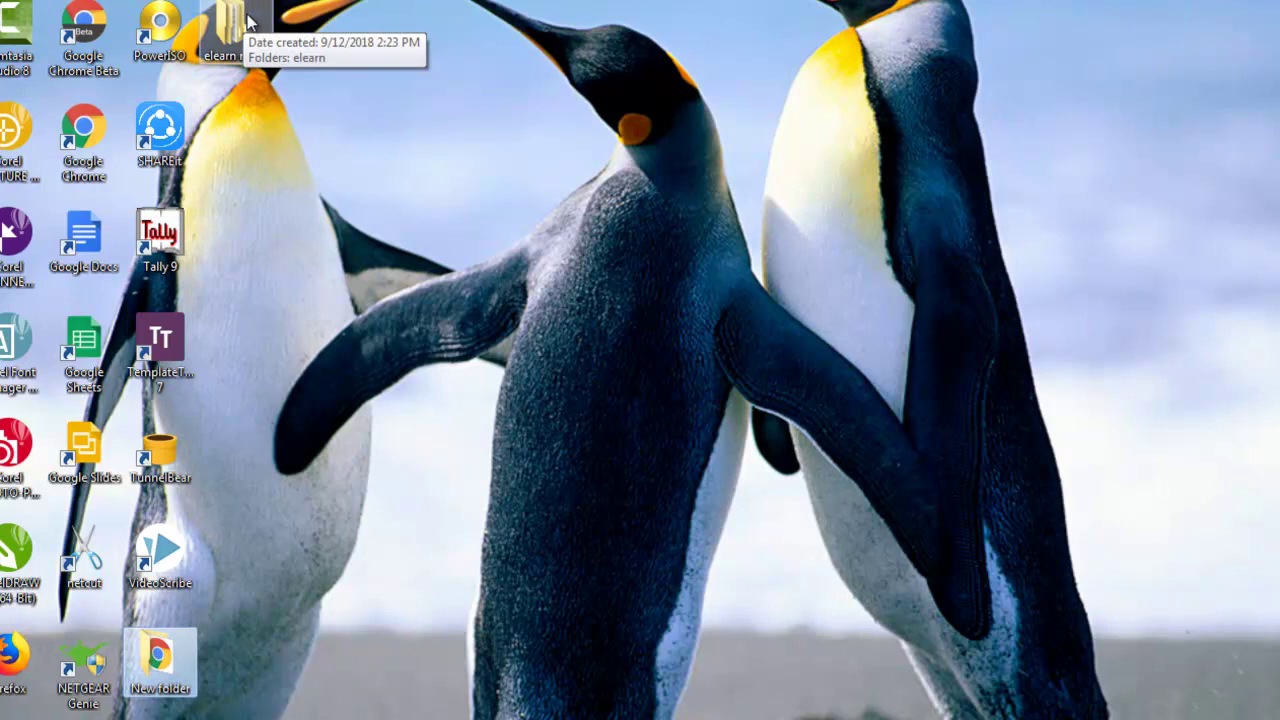
{"action": "right_click", "coordinate": [155, 655]}
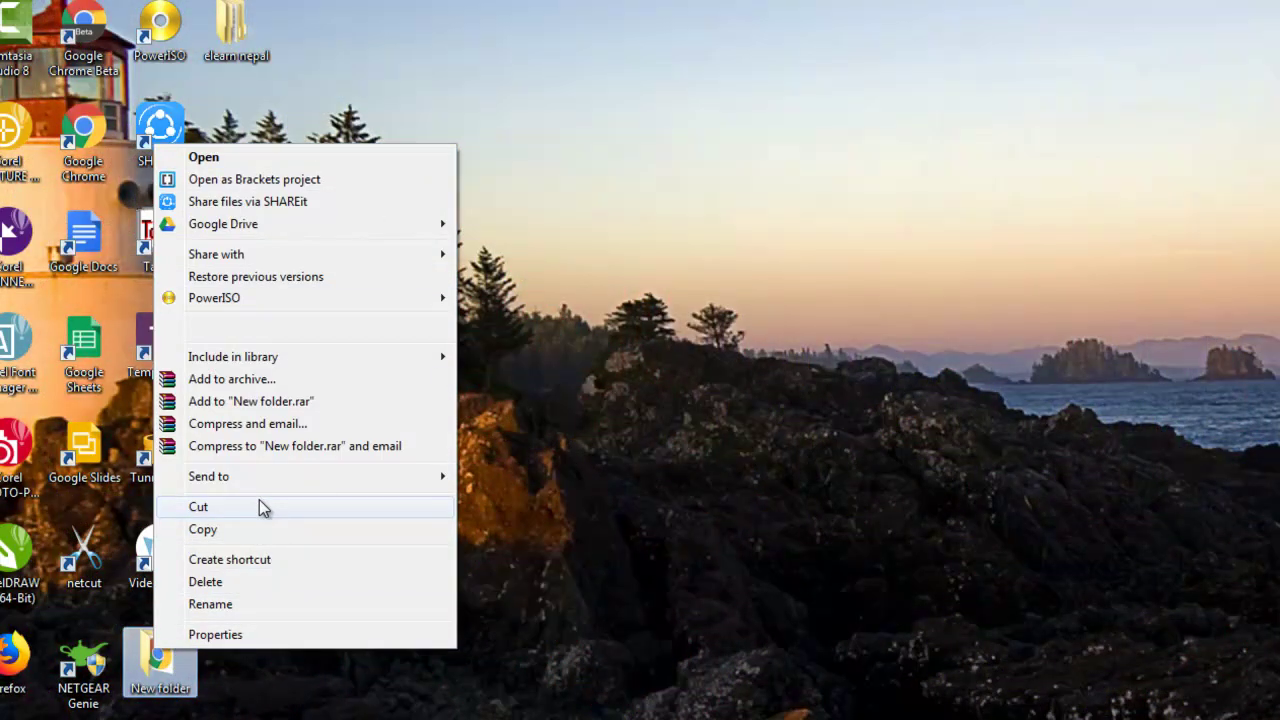
{"action": "left_click", "coordinate": [259, 504]}
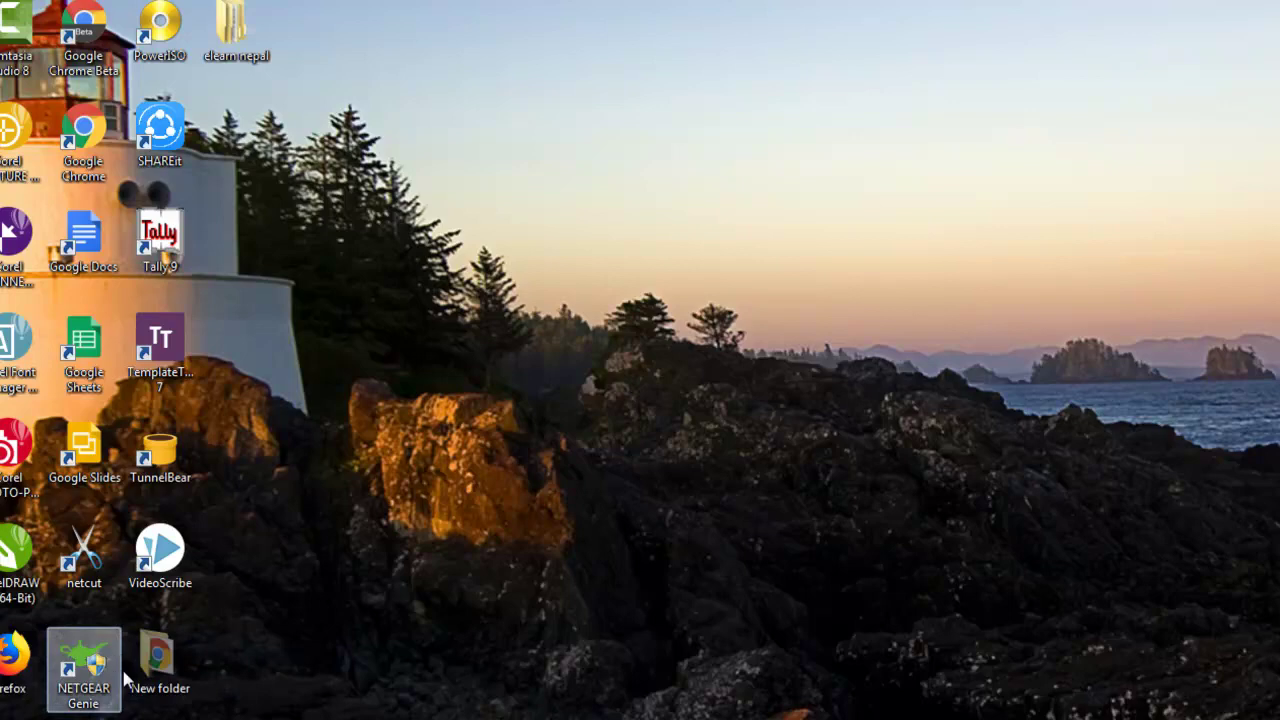
{"action": "key", "text": "Escape"}
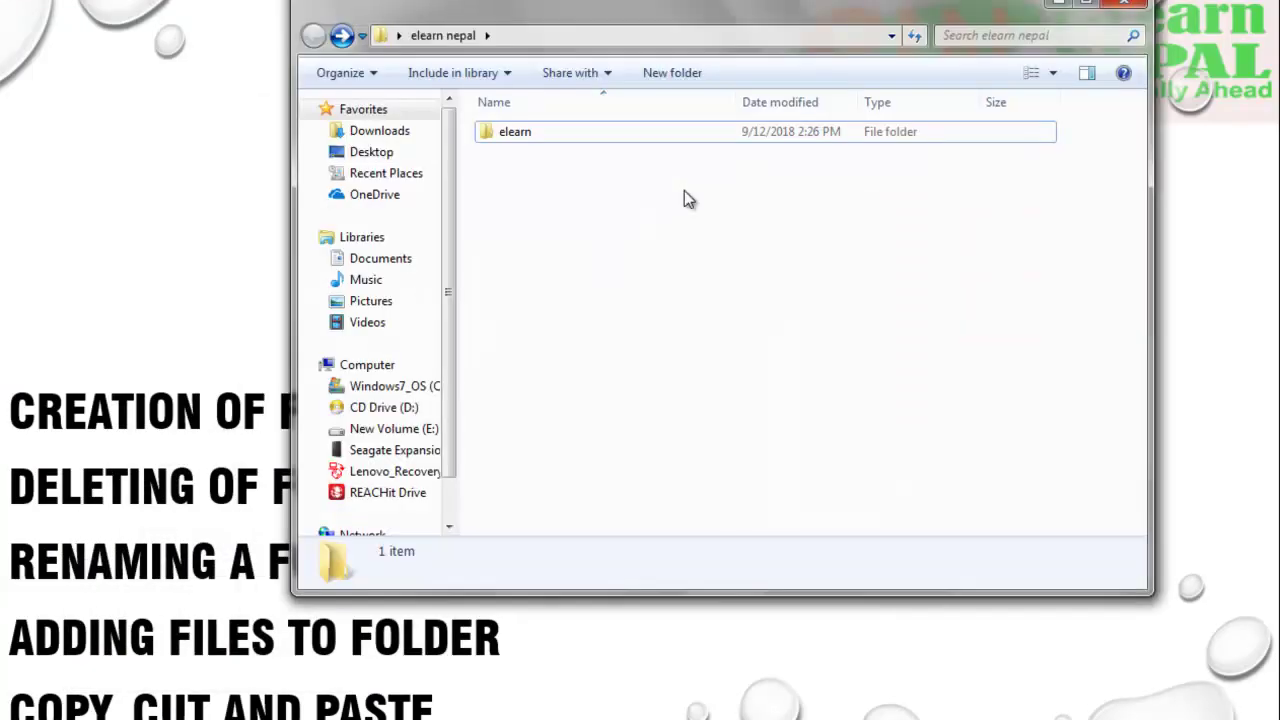
Paste 'New folder' into the elearn folder
{"action": "double_click", "coordinate": [515, 131]}
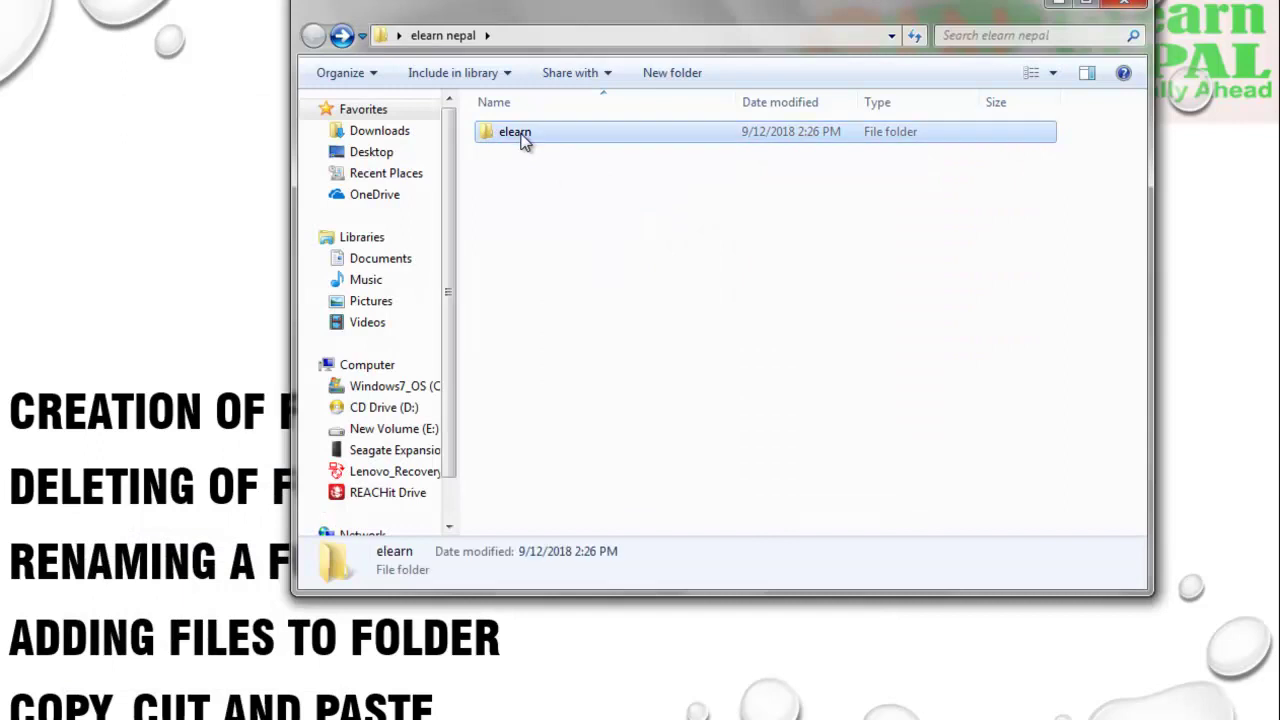
{"action": "right_click", "coordinate": [632, 257]}
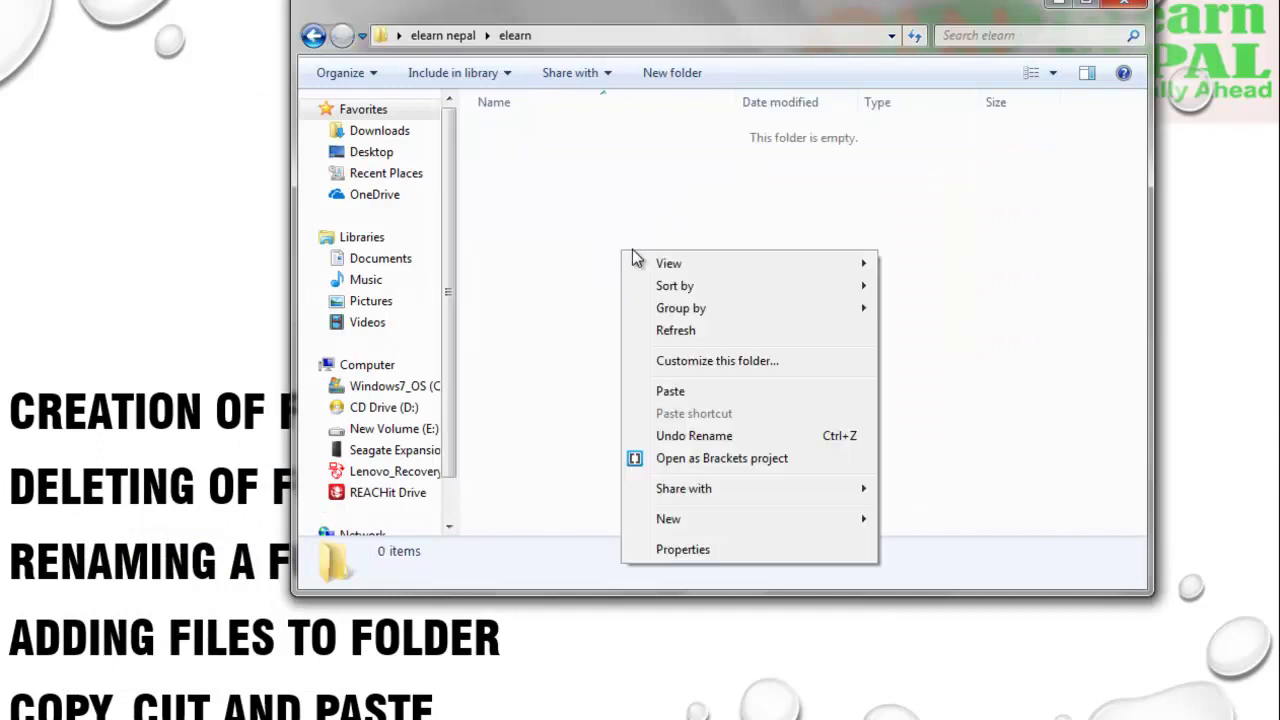
{"action": "left_click", "coordinate": [699, 396]}
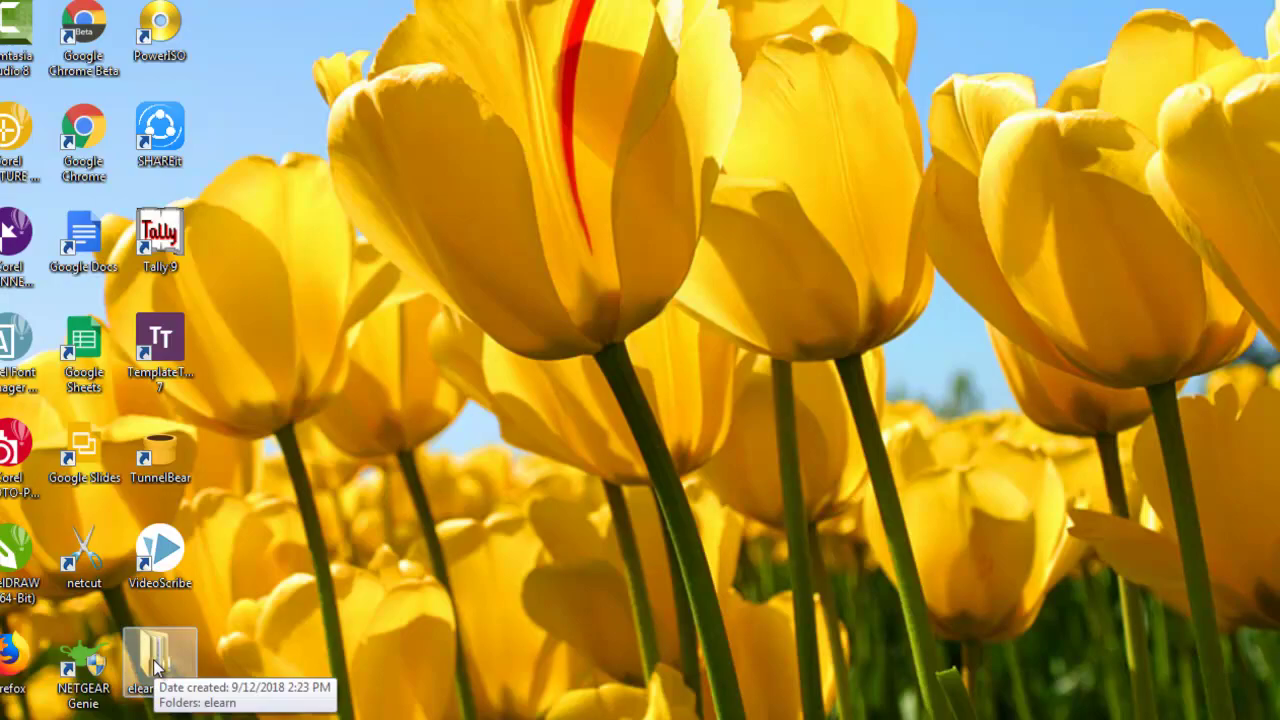
Open elearn nepal > elearn > New folder to check its picture folder and HTML file, then go back
{"action": "double_click", "coordinate": [155, 665]}
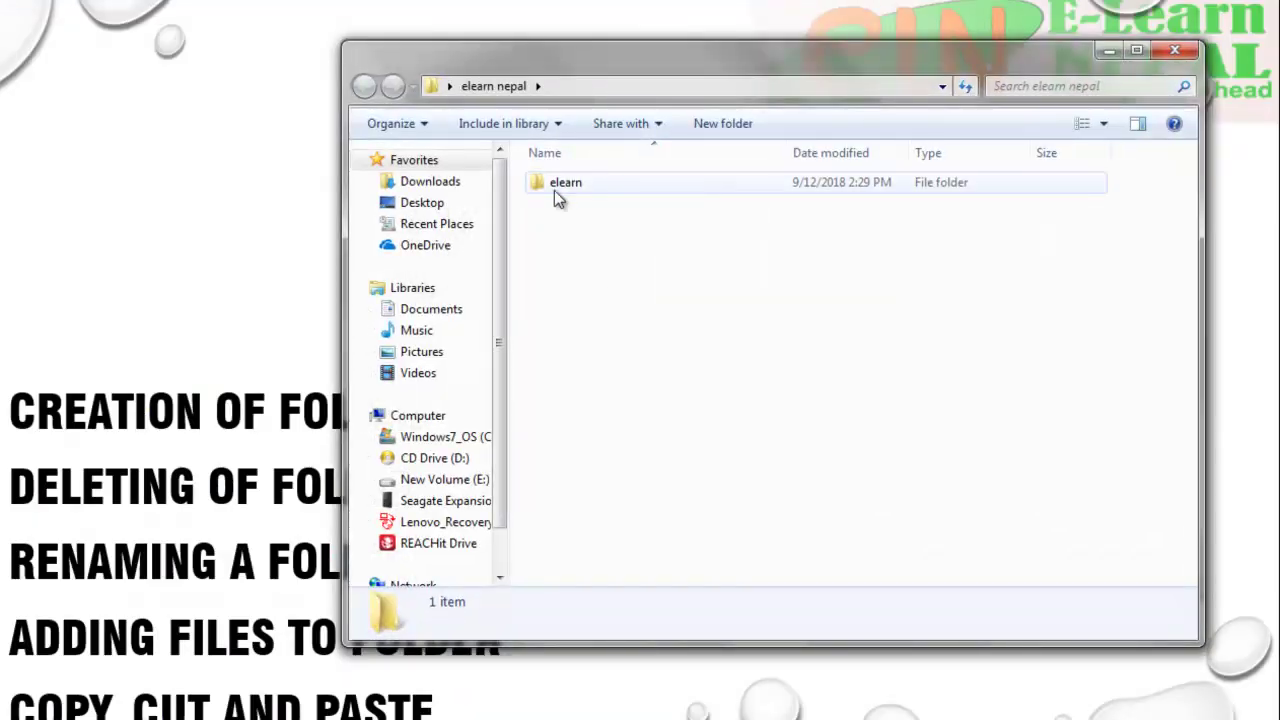
{"action": "left_click", "coordinate": [556, 192]}
{"action": "double_click", "coordinate": [557, 192]}
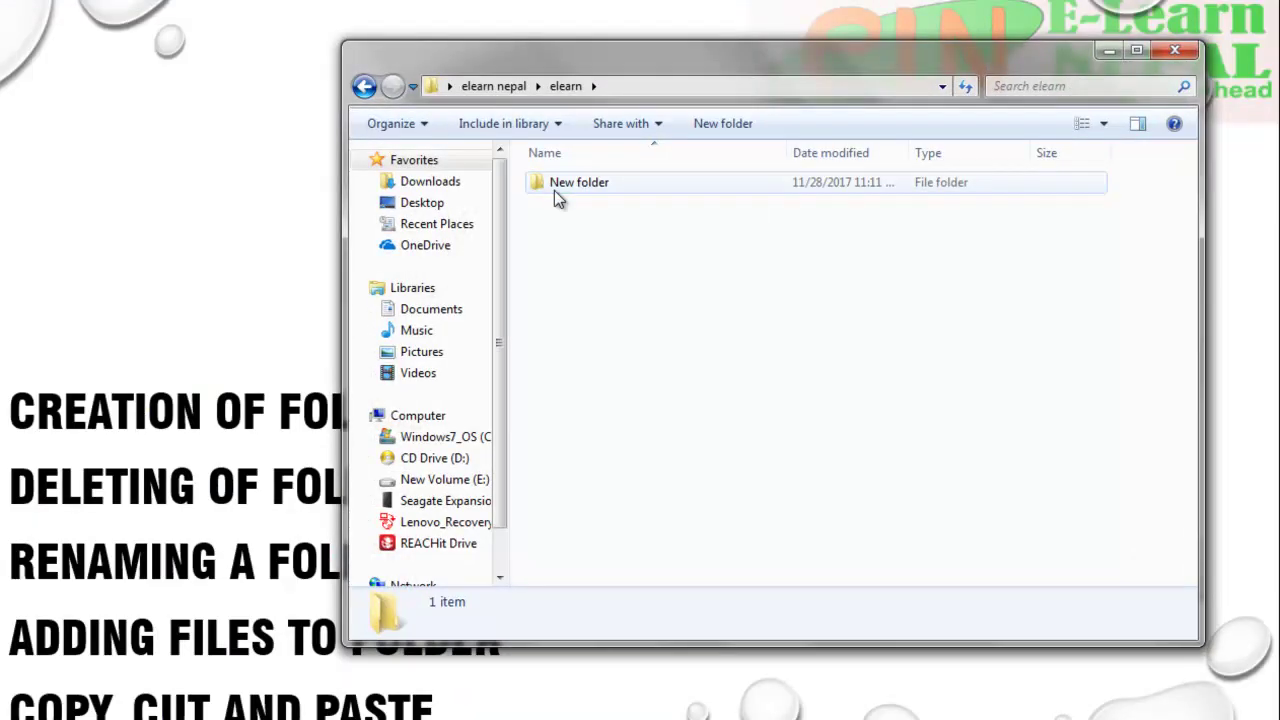
{"action": "double_click", "coordinate": [558, 190]}
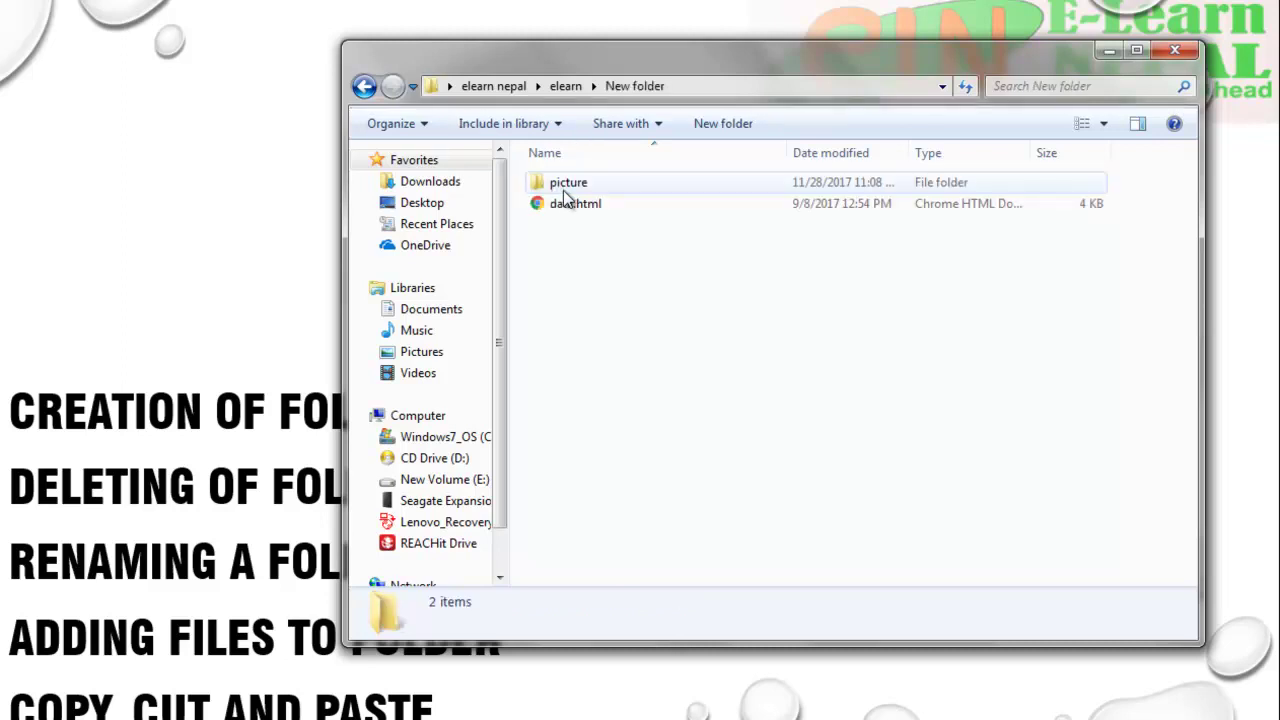
{"action": "left_click", "coordinate": [364, 86]}
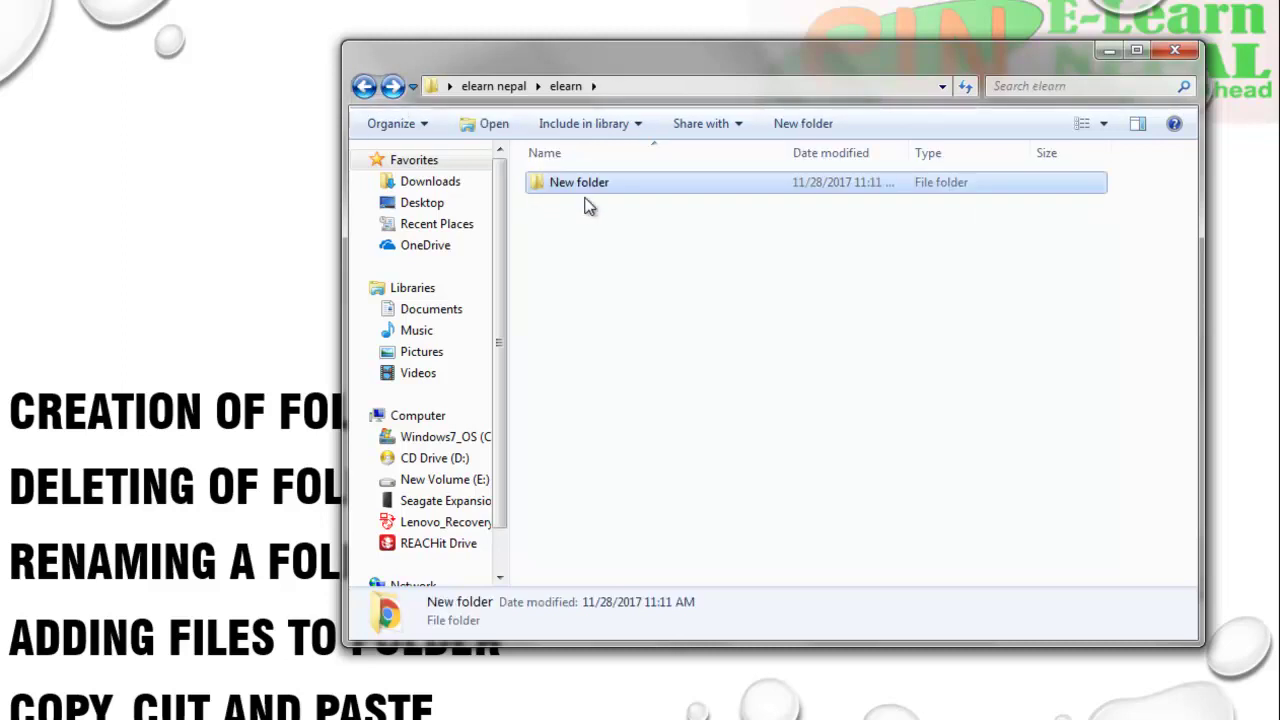
Copy 'New folder' from elearn and paste a copy onto the desktop
{"action": "right_click", "coordinate": [590, 189]}
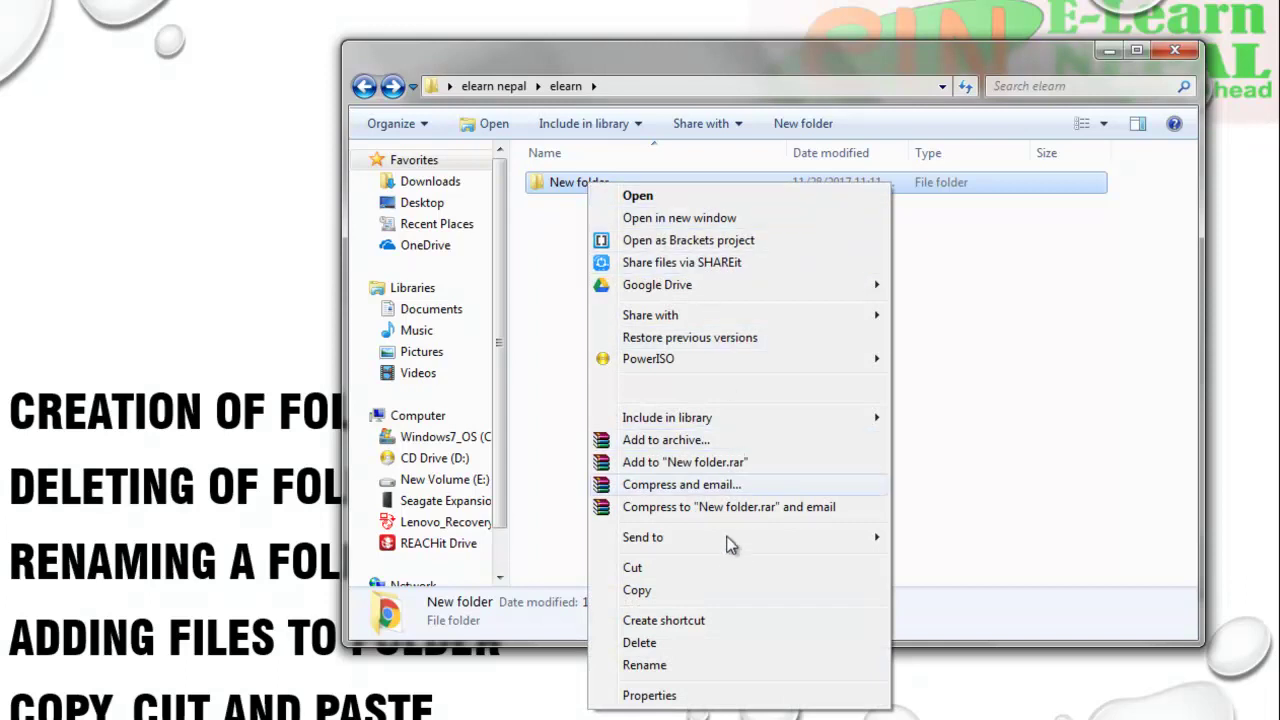
{"action": "left_click", "coordinate": [728, 593]}
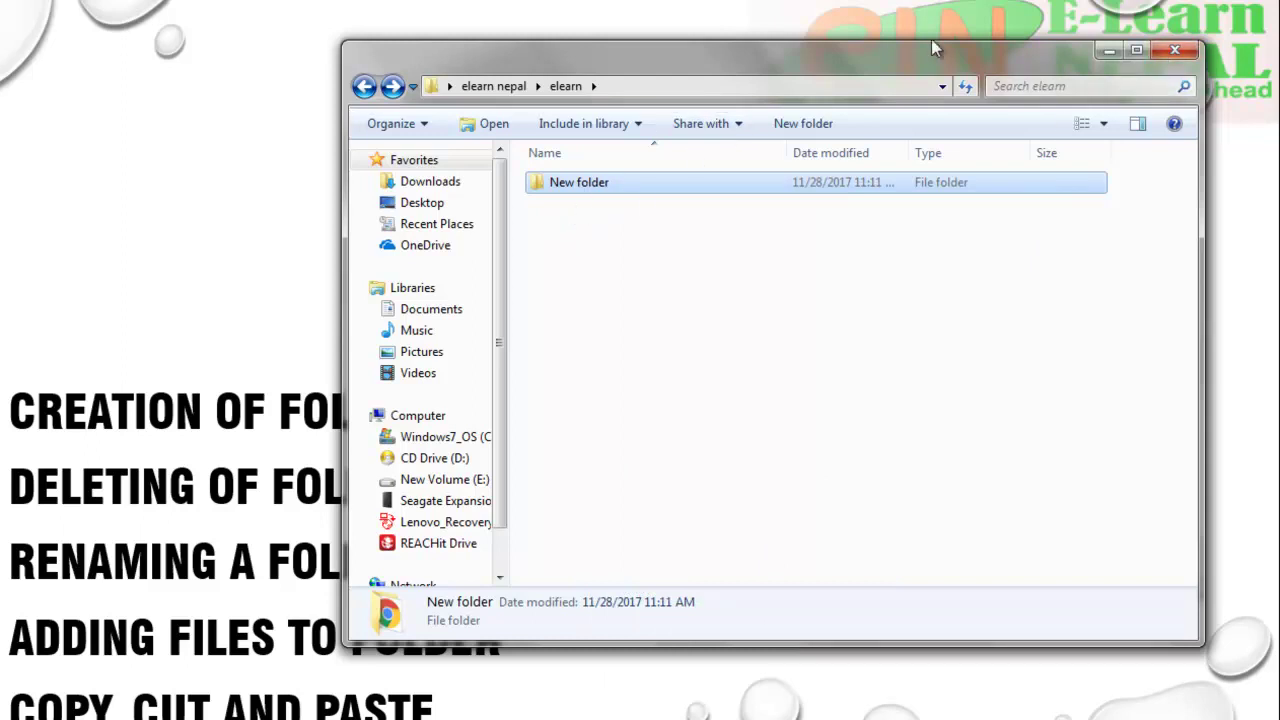
{"action": "left_click", "coordinate": [1196, 52]}
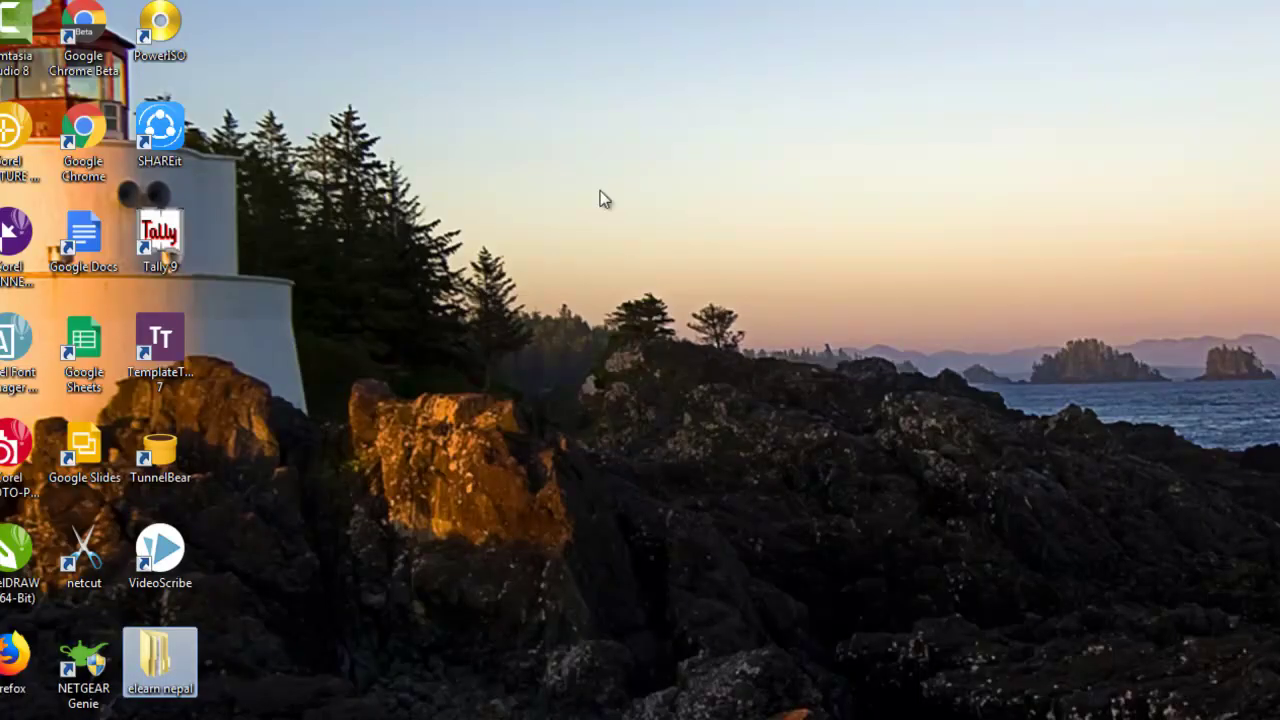
{"action": "right_click", "coordinate": [500, 335]}
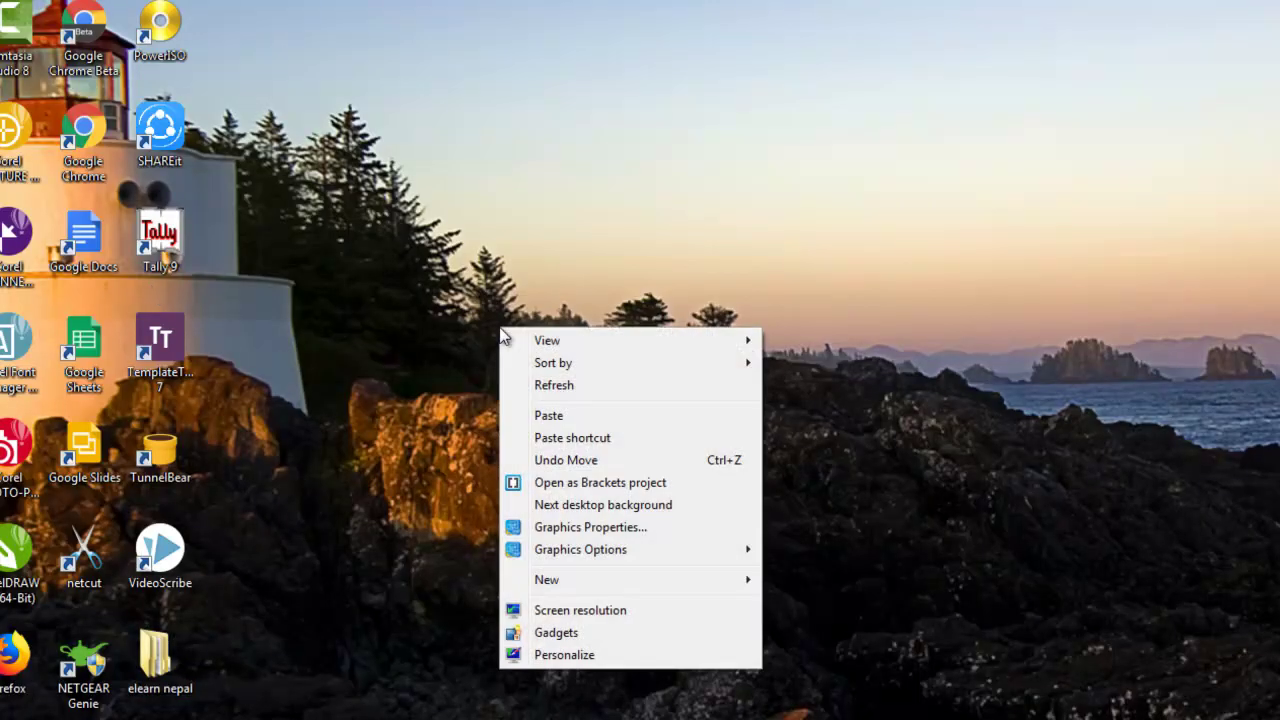
{"action": "left_click", "coordinate": [590, 418]}
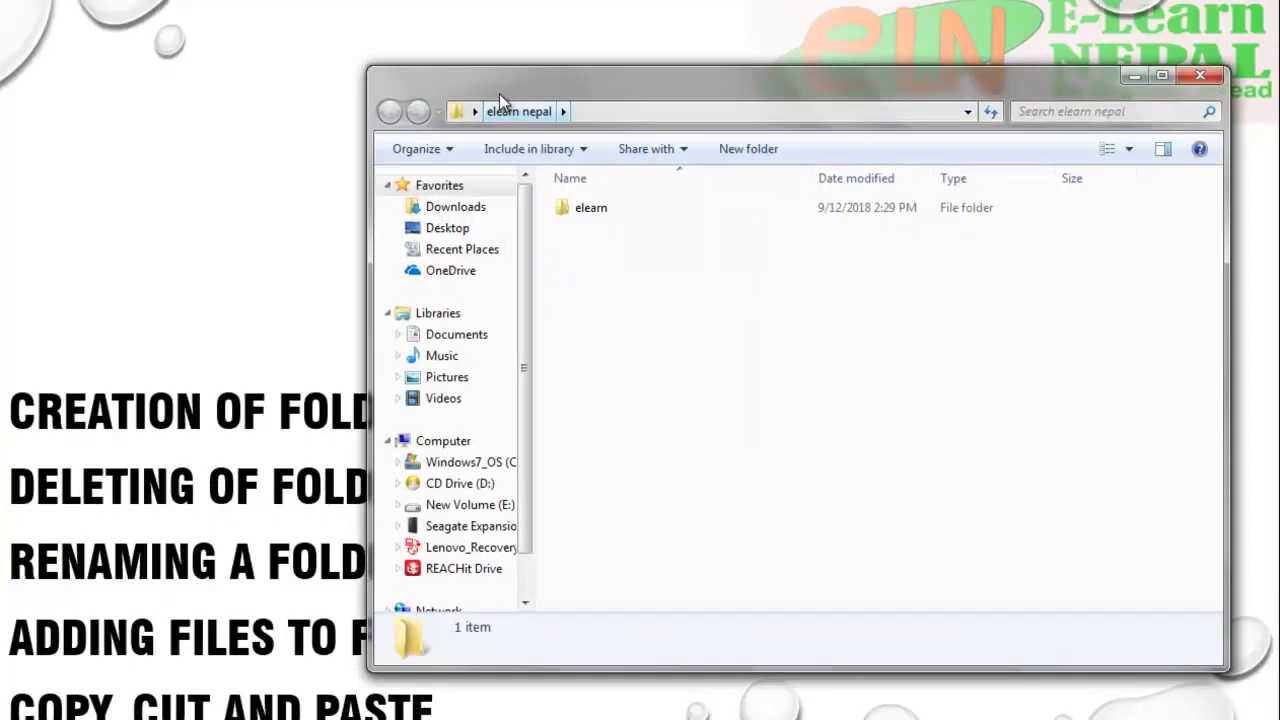
Permanently delete 'New folder' from the elearn folder with Shift+Delete, confirming with Yes
{"action": "double_click", "coordinate": [598, 216]}
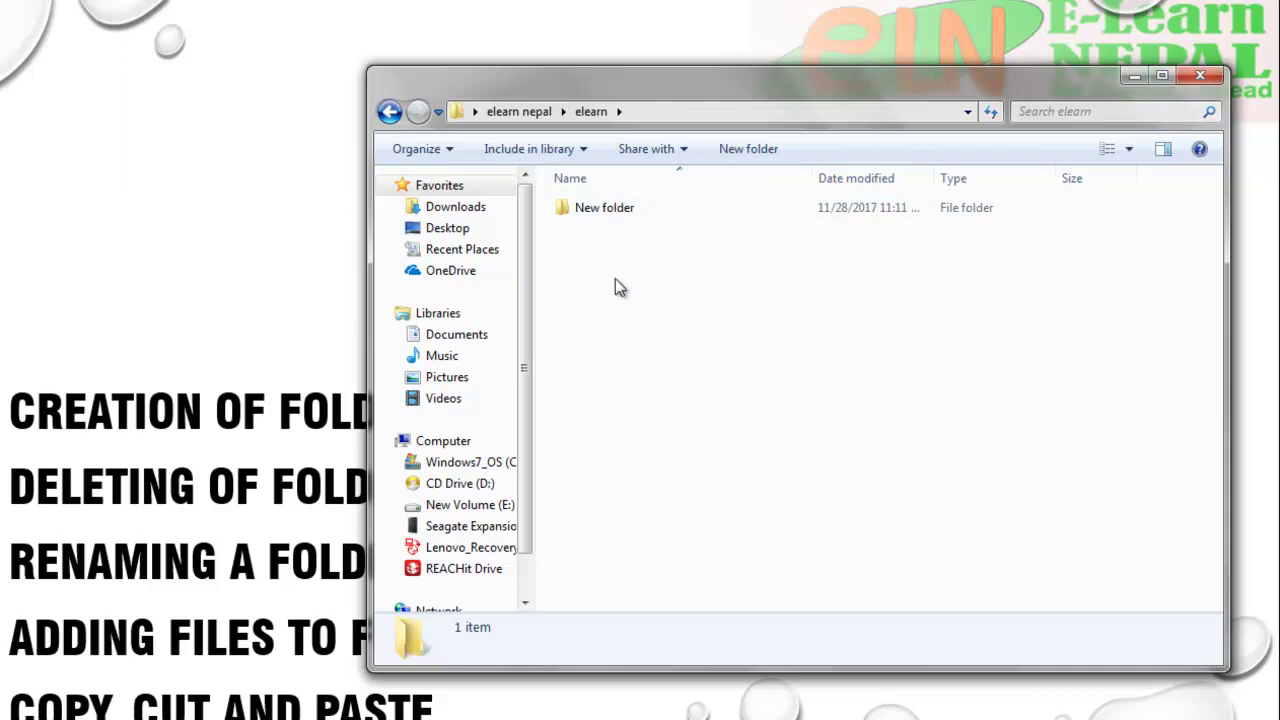
{"action": "left_click", "coordinate": [618, 207]}
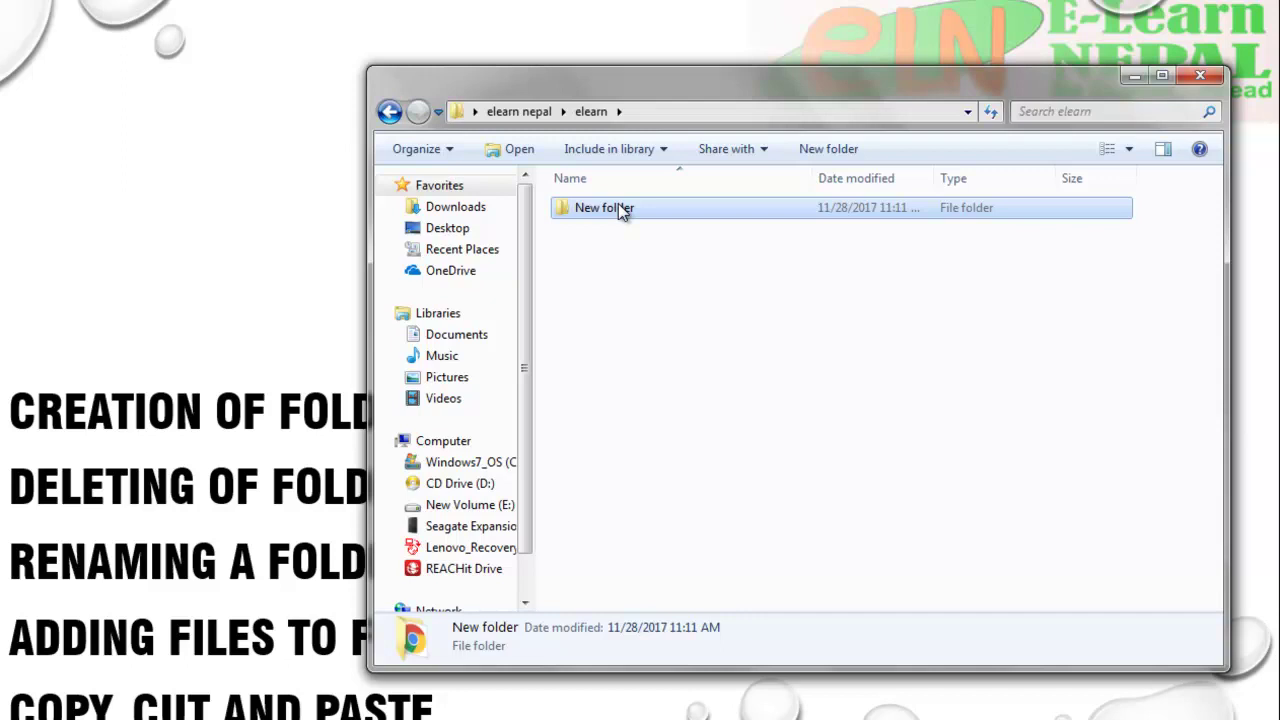
{"action": "key", "text": "shift+Delete"}
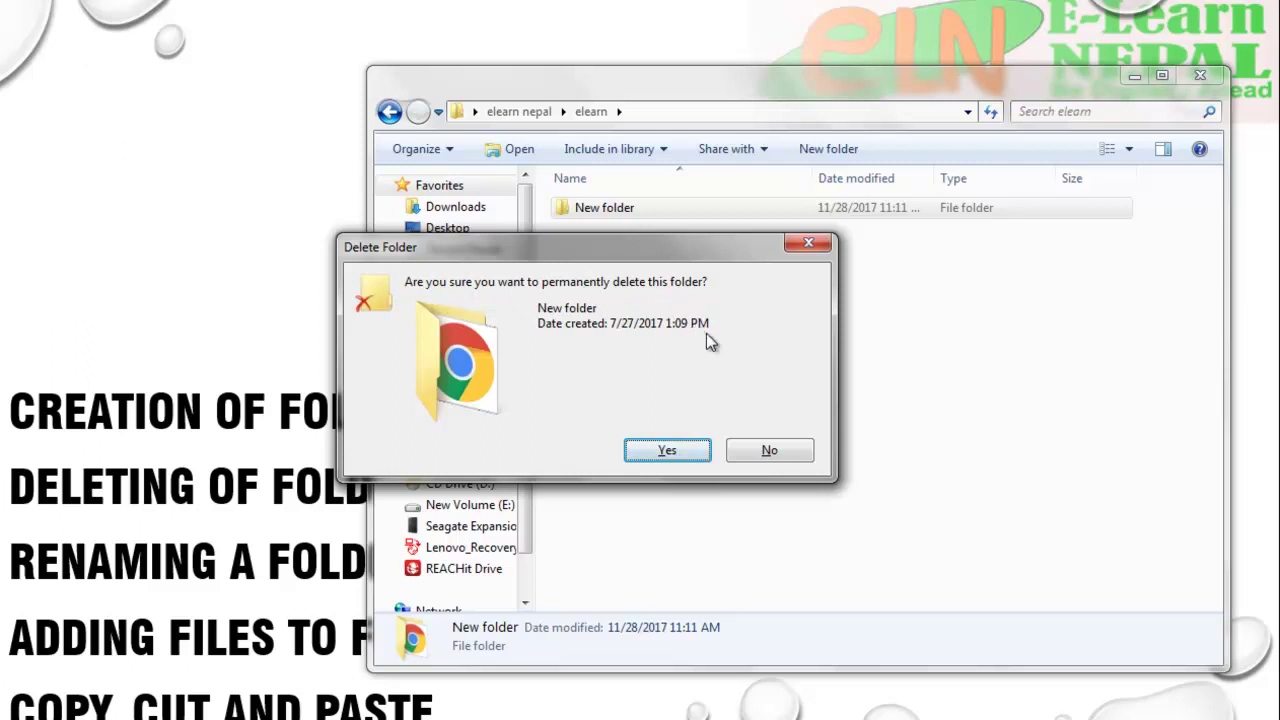
{"action": "left_click", "coordinate": [668, 451]}
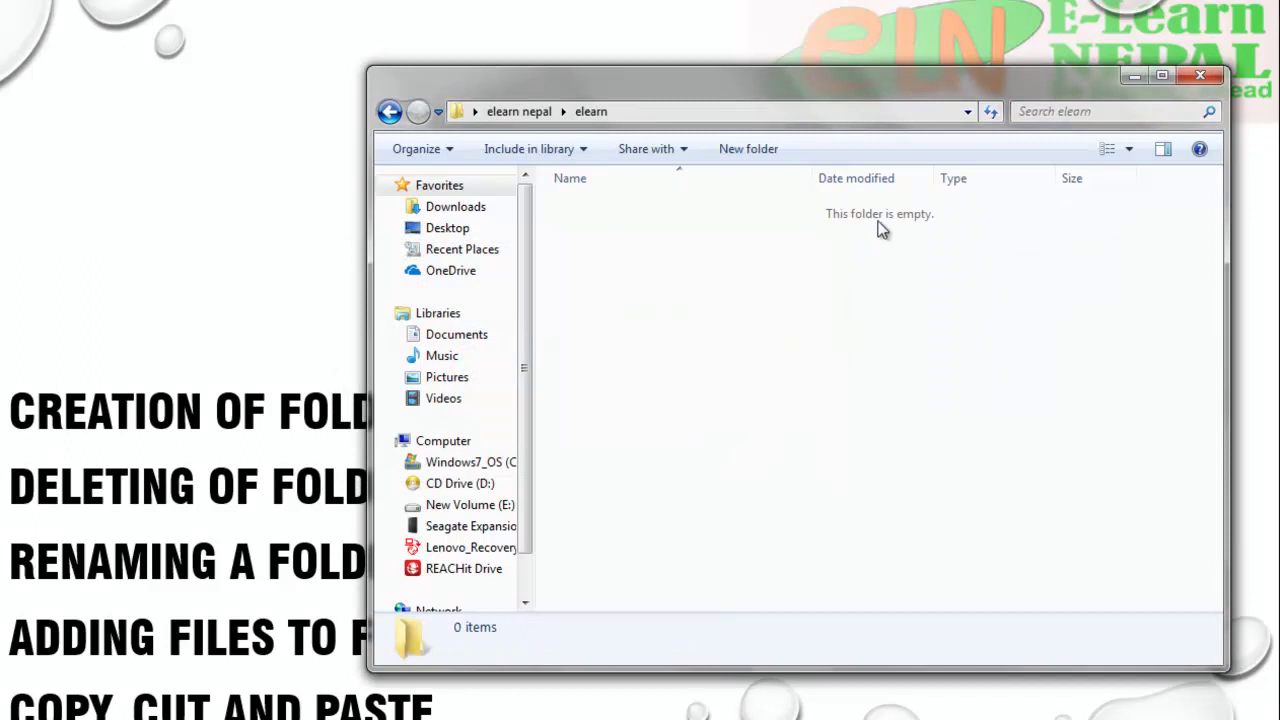